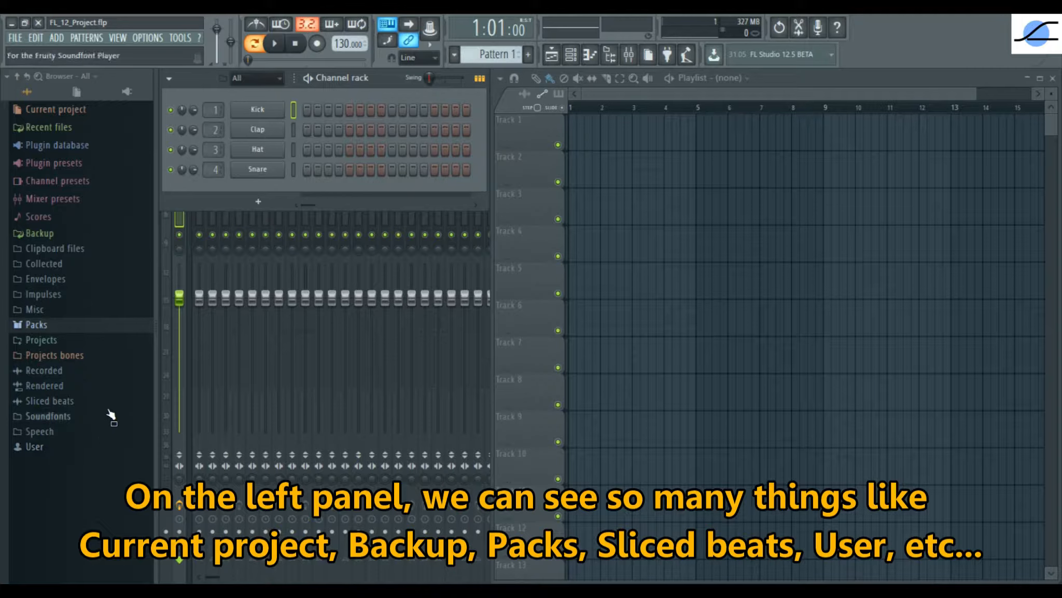
Open the Kicks folder of the Drums (ModeAudio) pack in the browser and preview the Attack Kick 01 sample
left_click(62, 329)
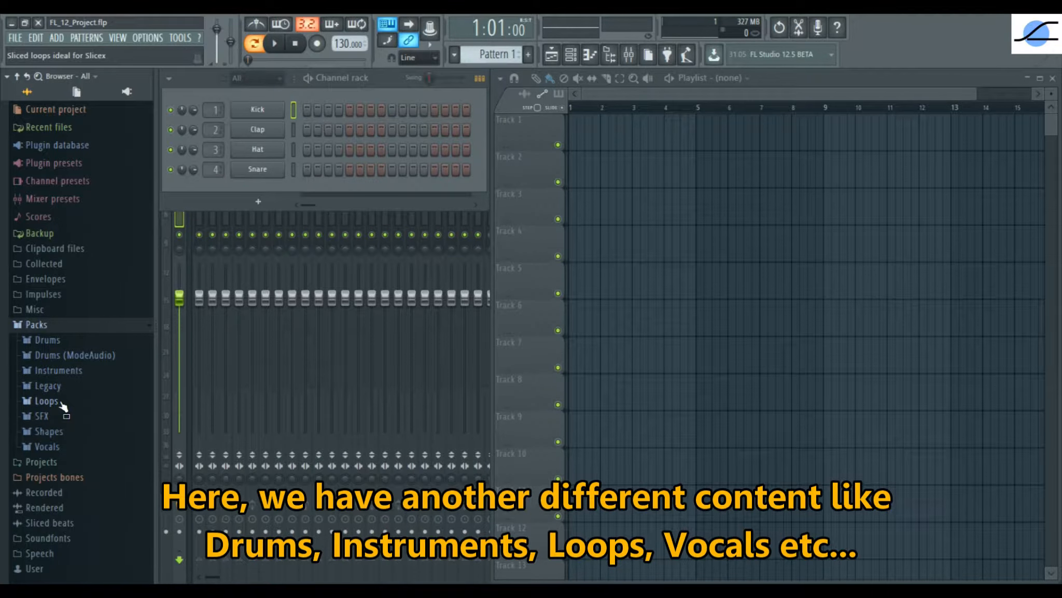
left_click(102, 357)
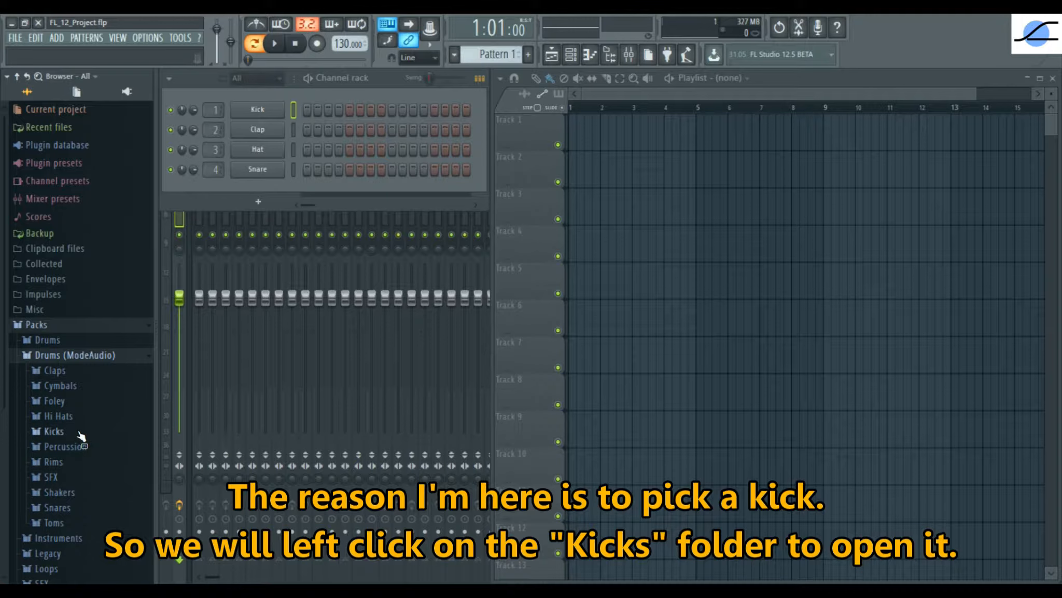
left_click(54, 432)
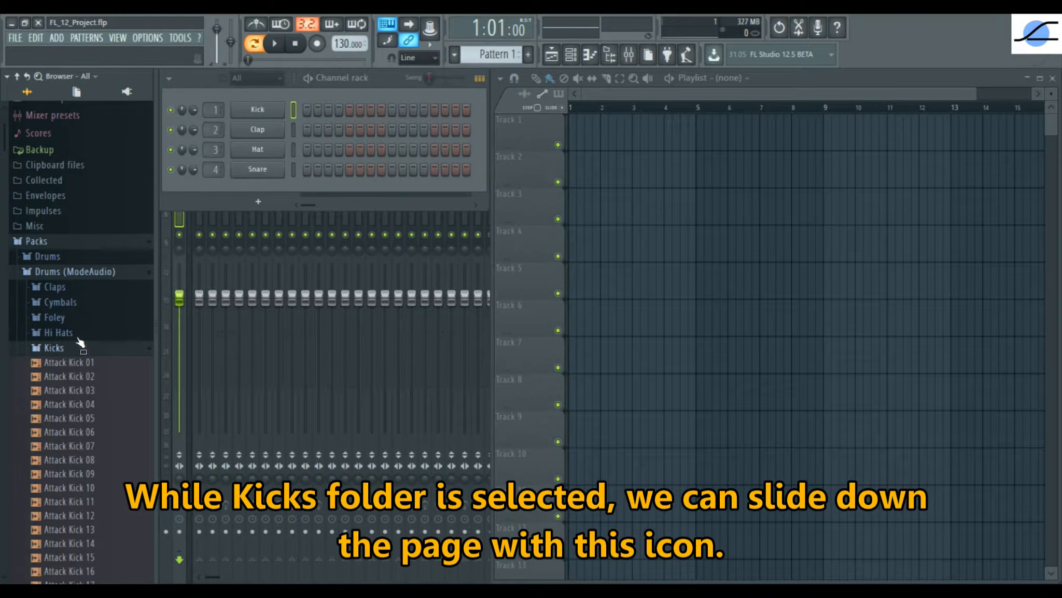
mouse_move(5, 144)
left_mouse_down()
mouse_move(4, 129)
mouse_move(6, 172)
mouse_move(6, 145)
mouse_move(7, 163)
left_mouse_up()
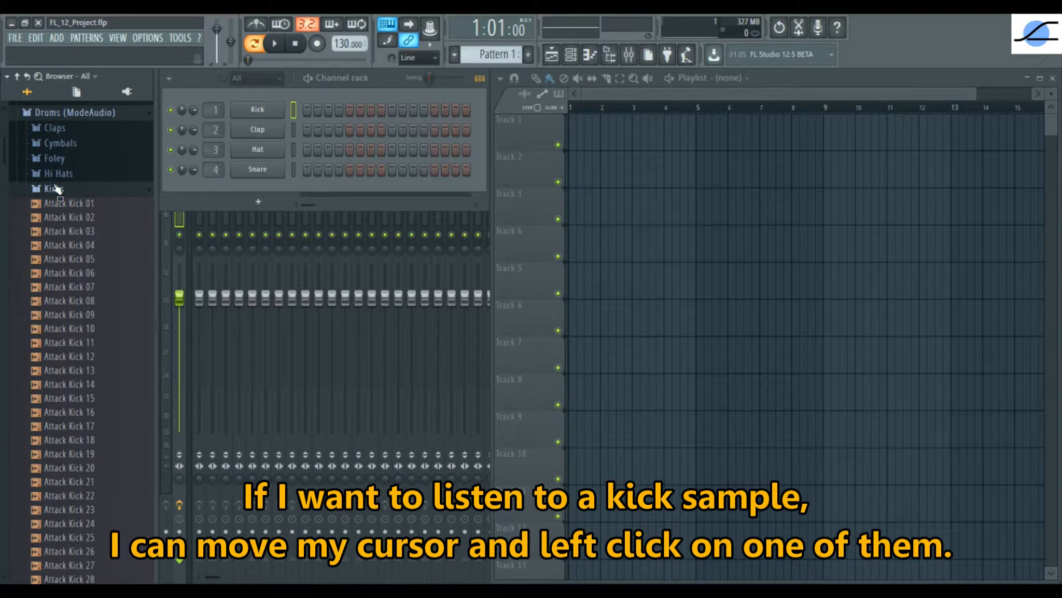
left_click(74, 204)
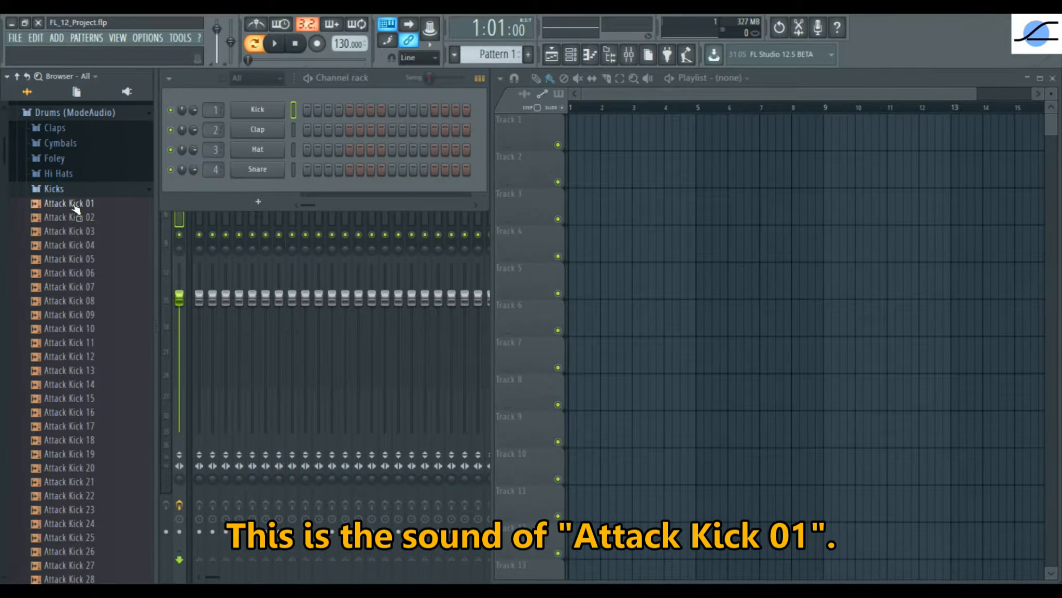
left_click(75, 204)
left_click(74, 204)
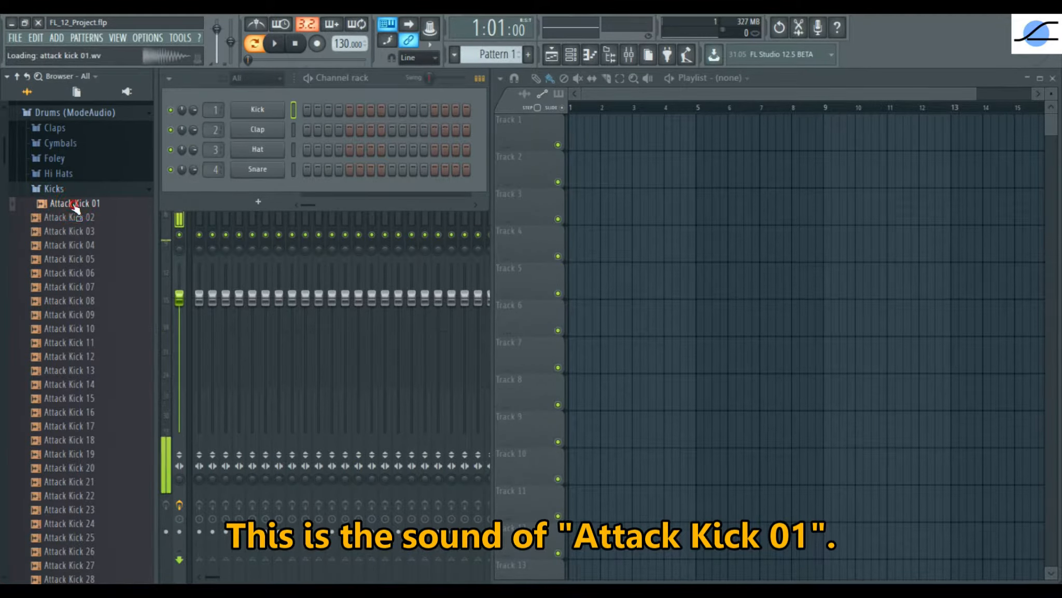
left_click(75, 204)
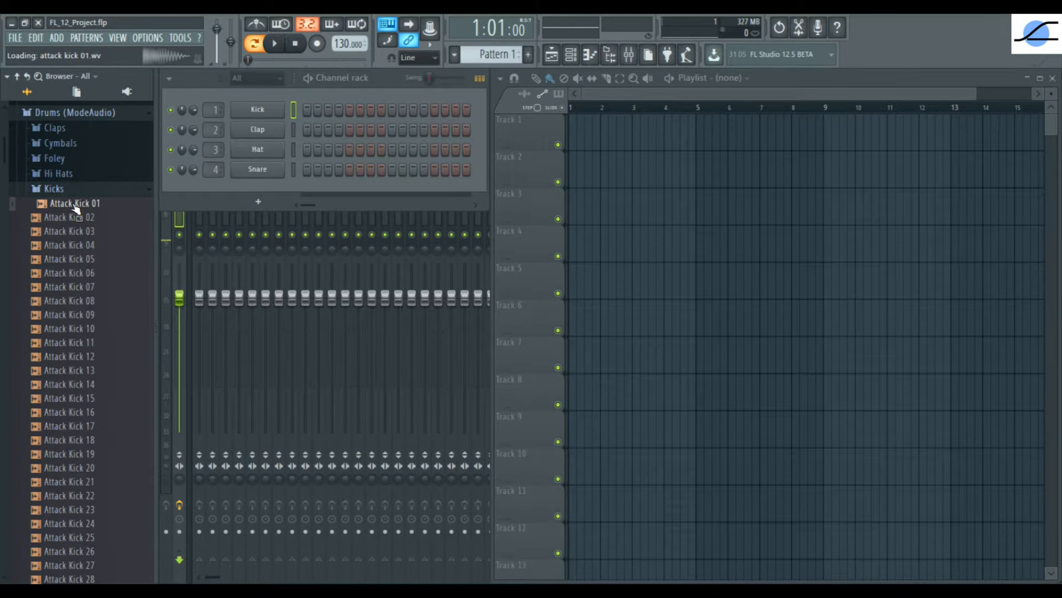
Preview the MA Constellations Kick sample further down the Kicks folder
scroll(27, 404, "down", 2)
scroll(27, 404, "down", 20)
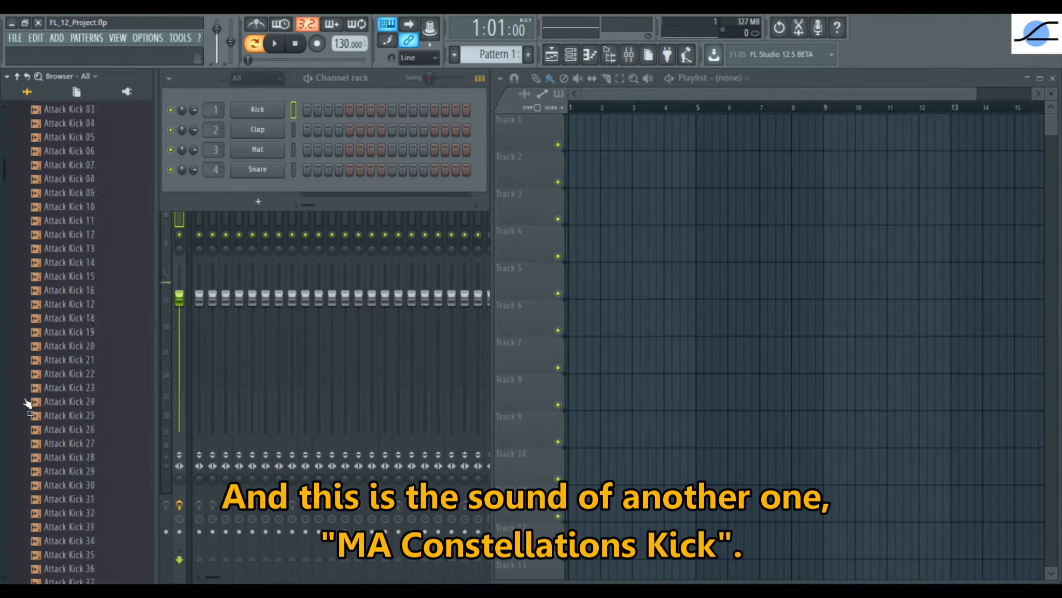
scroll(27, 404, "down", 15)
left_click(94, 454)
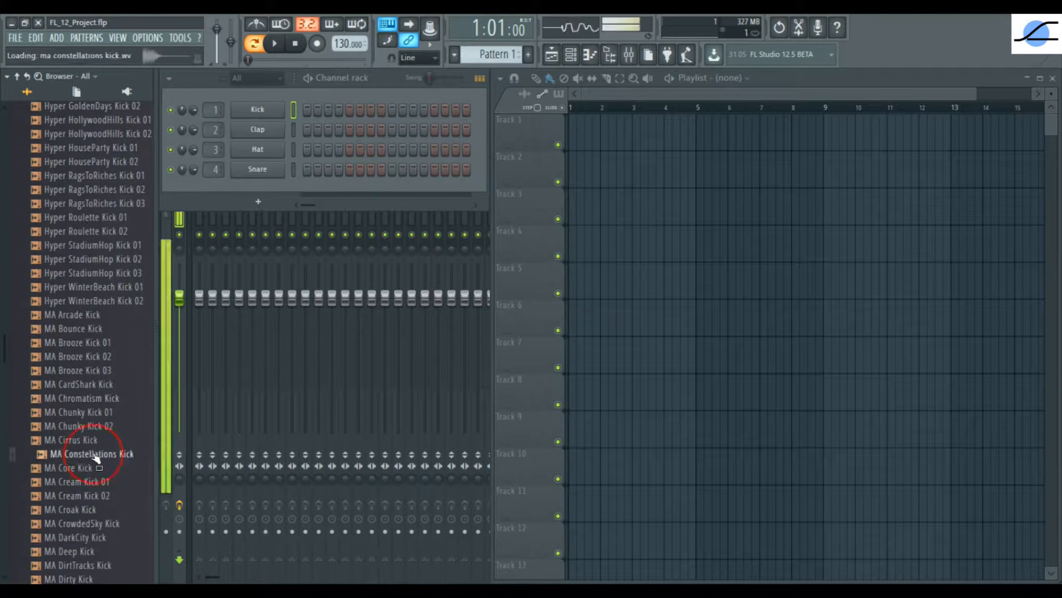
Collapse the Kicks folder and the whole Packs folder in the browser
scroll(94, 457, "up", 20)
scroll(86, 452, "up", 20)
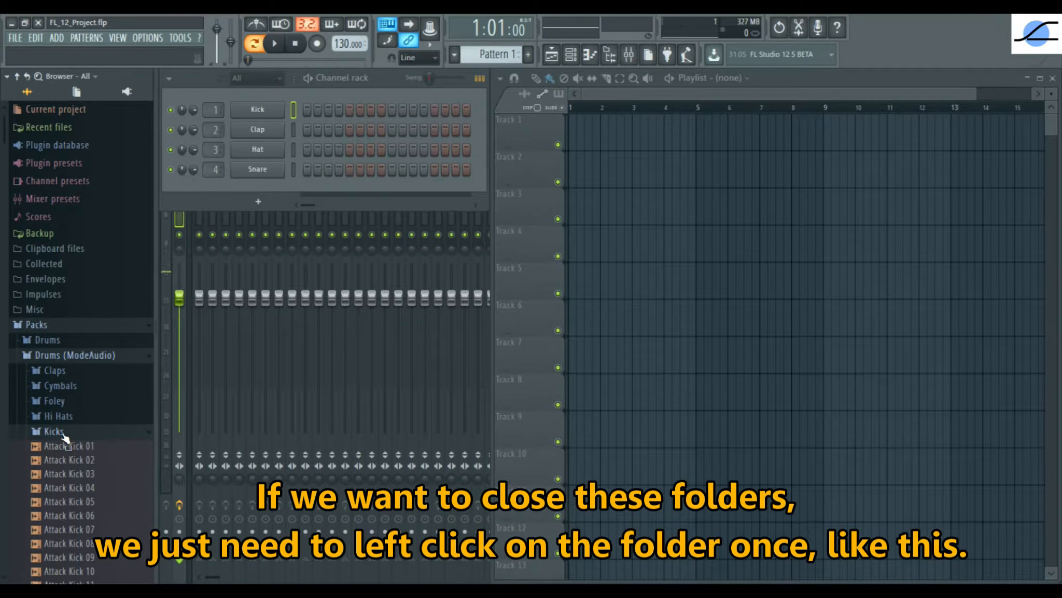
left_click(78, 433)
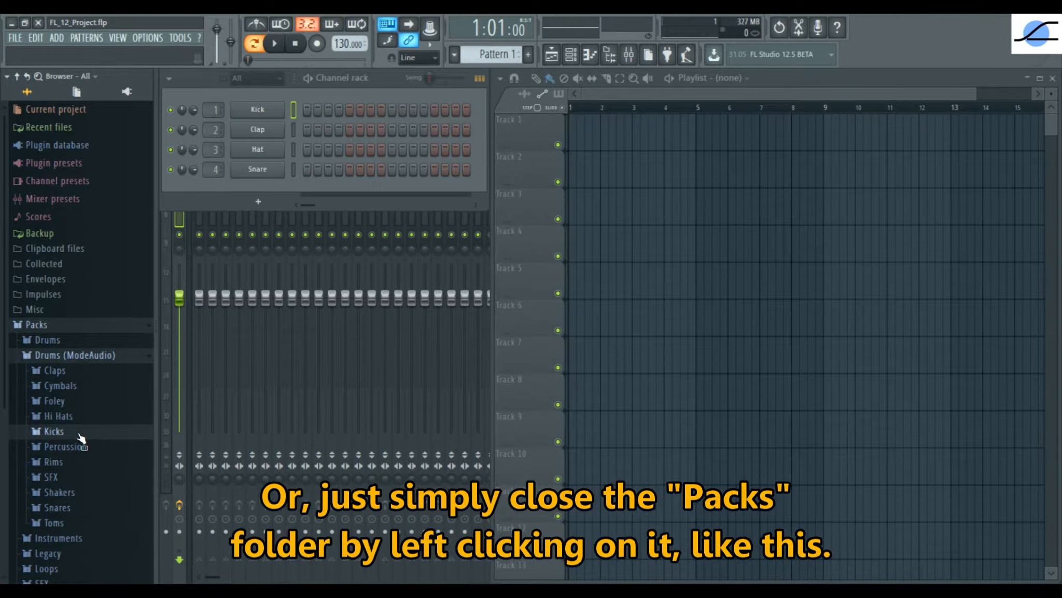
left_click(77, 330)
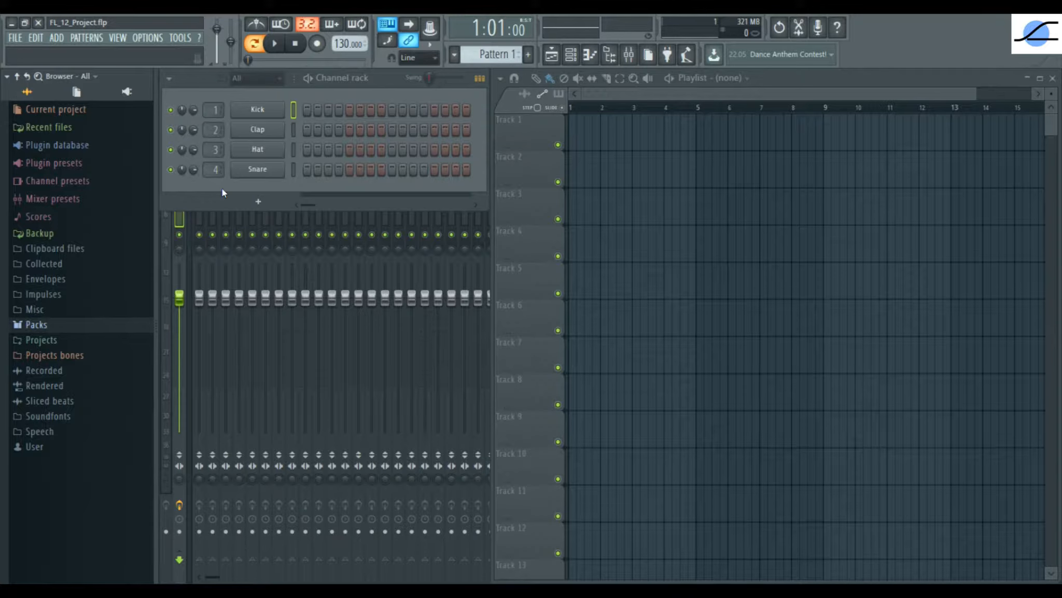
Load the Attack Kick 13 sample from the Drums (ModeAudio) Kicks folder into the Kick channel in place of its current sound
left_click(70, 324)
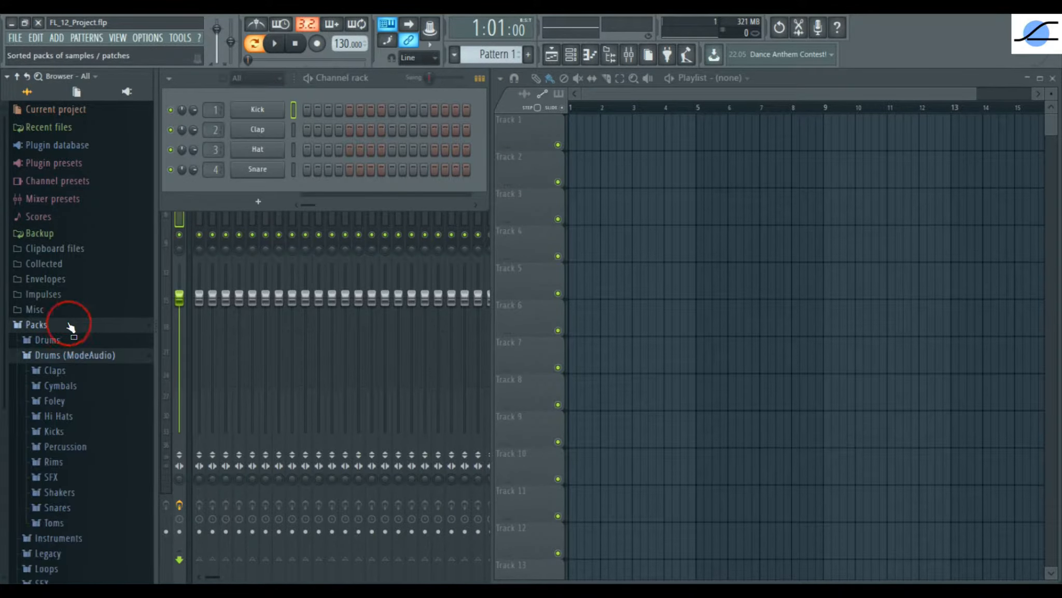
left_click(63, 431)
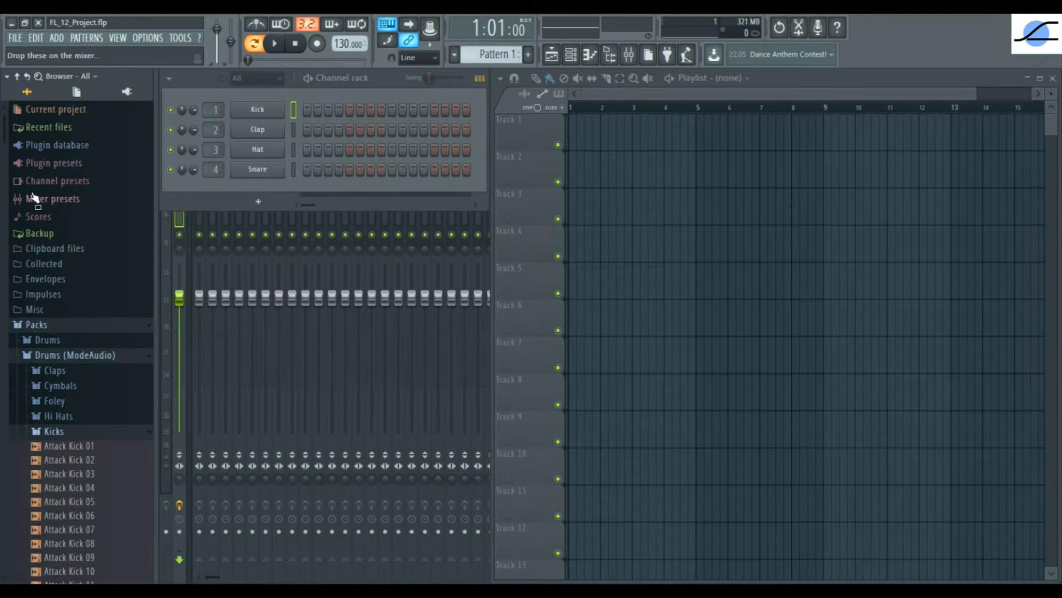
left_click_drag(6, 132, 9, 171)
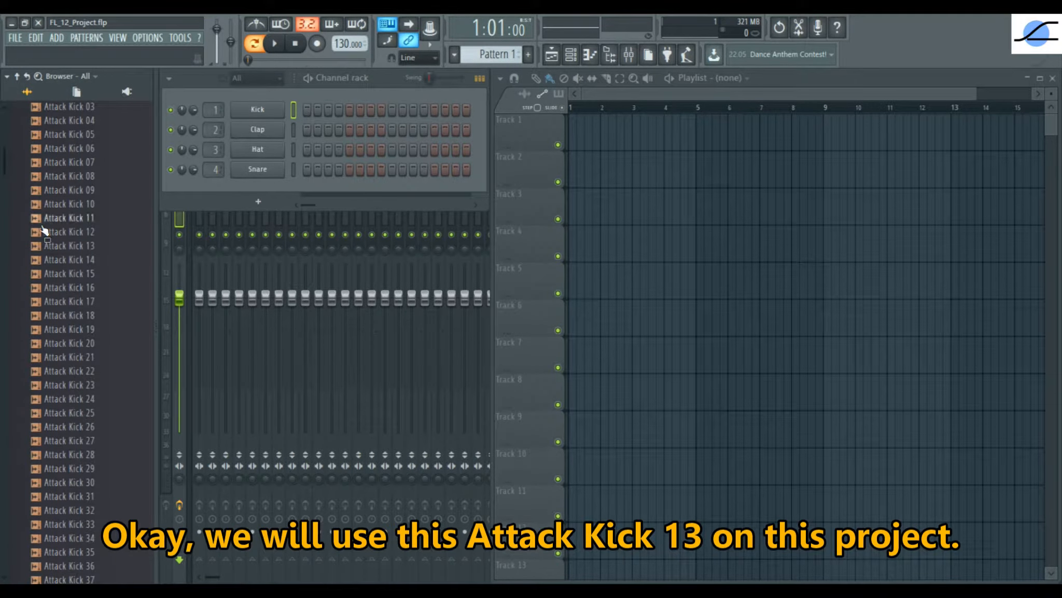
left_click(74, 248)
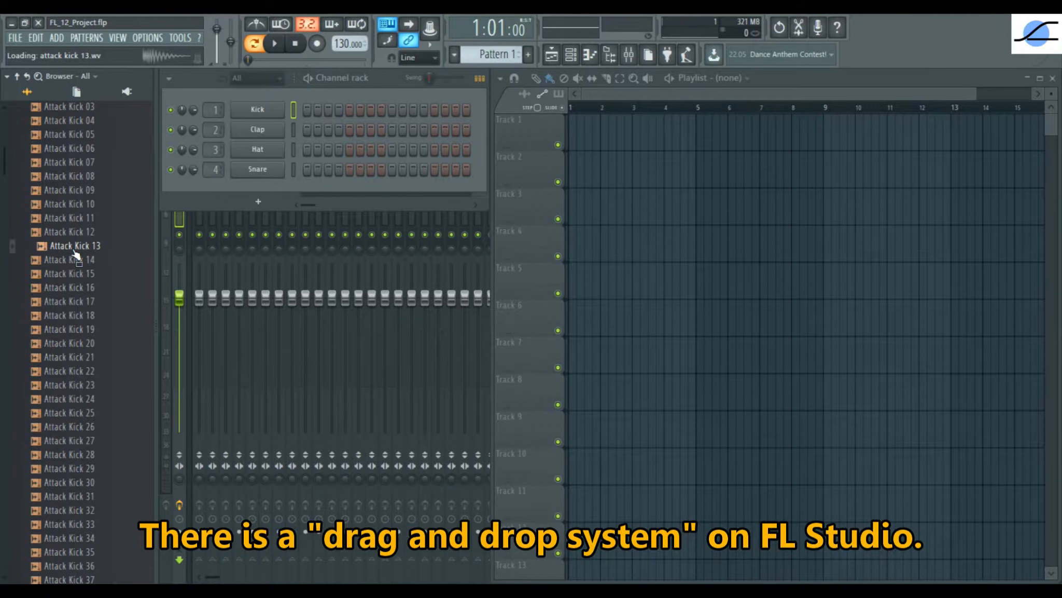
left_click_drag(74, 249, 83, 246)
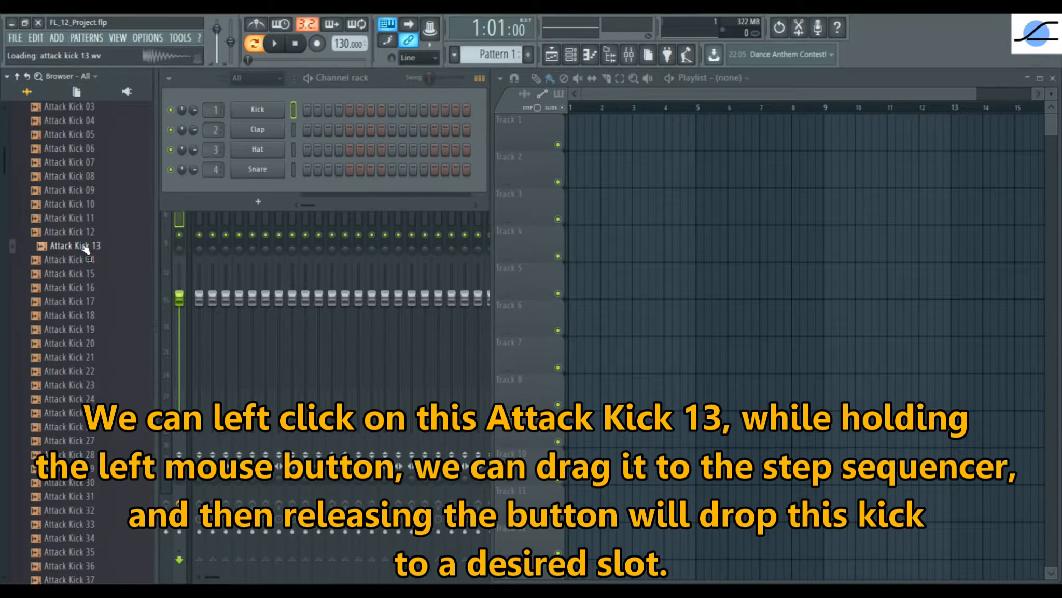
left_click_drag(84, 247, 250, 117)
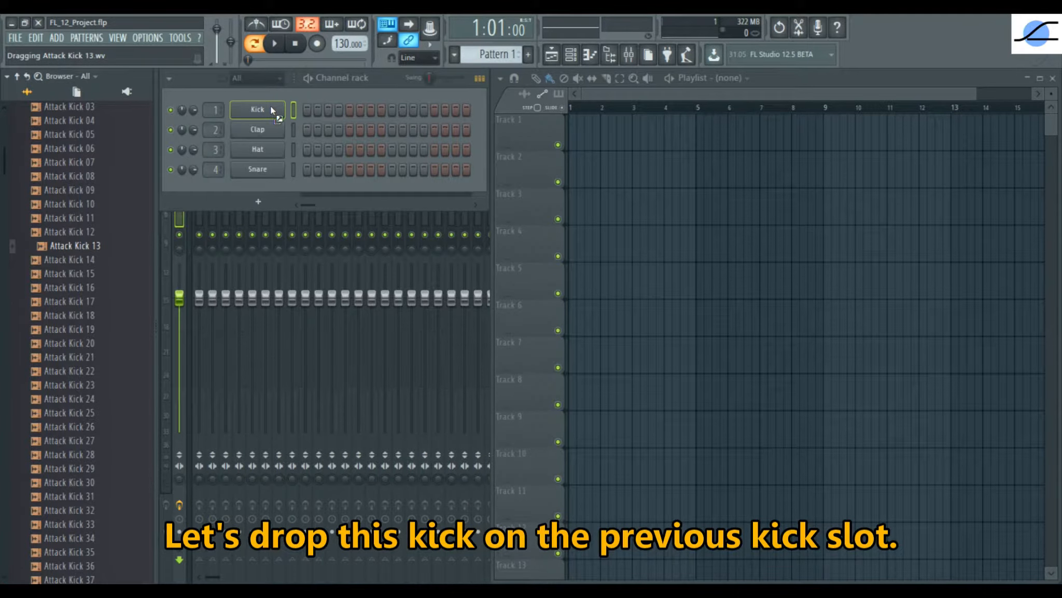
left_click_drag(271, 107, 271, 107)
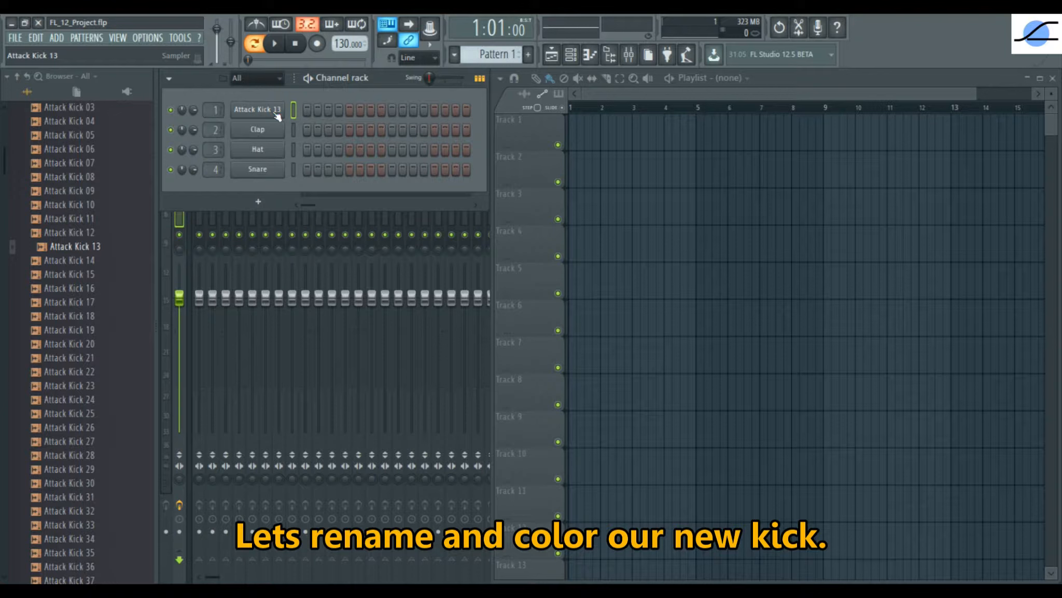
Rename the Attack Kick 13 channel as Kick
right_click(276, 114)
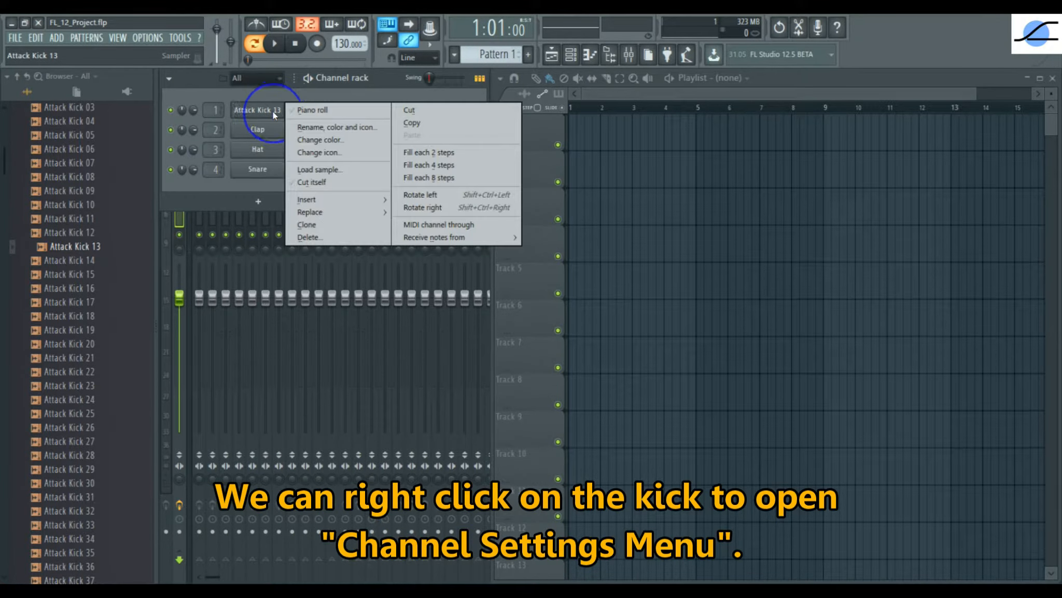
left_click(381, 130)
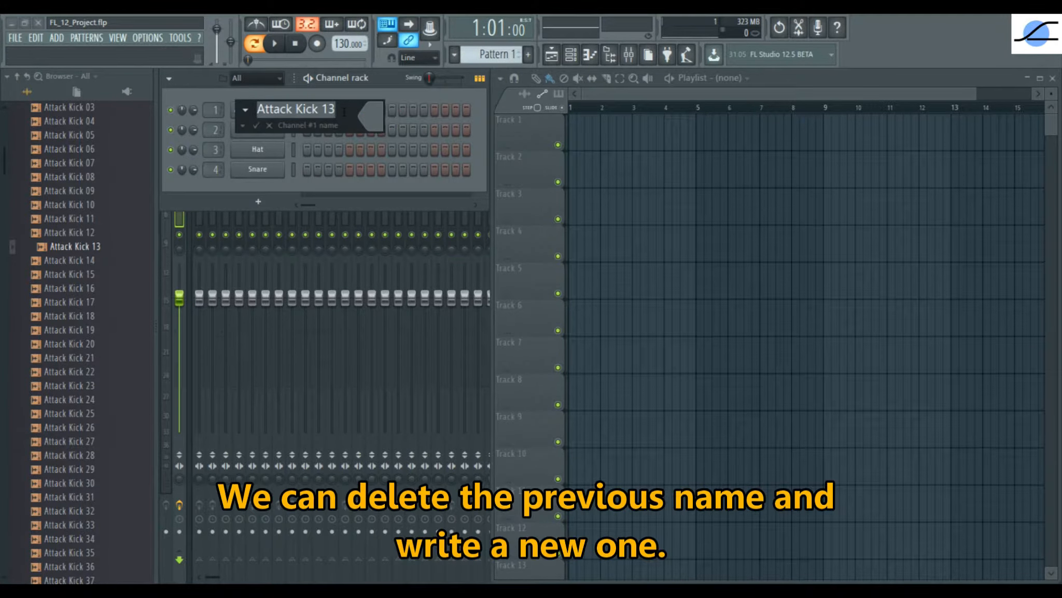
key("BackSpace")
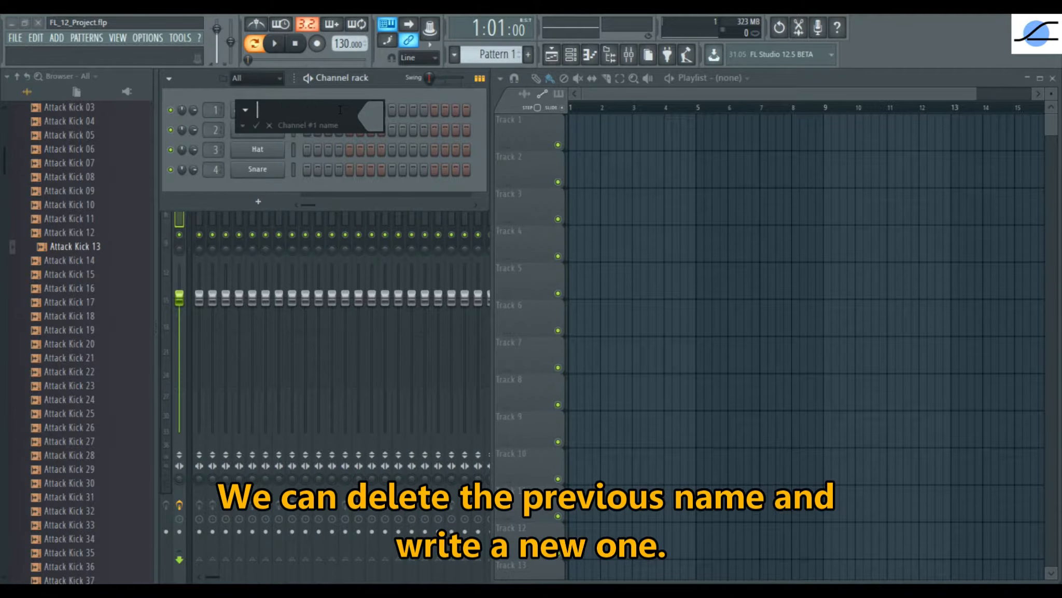
type("Kick")
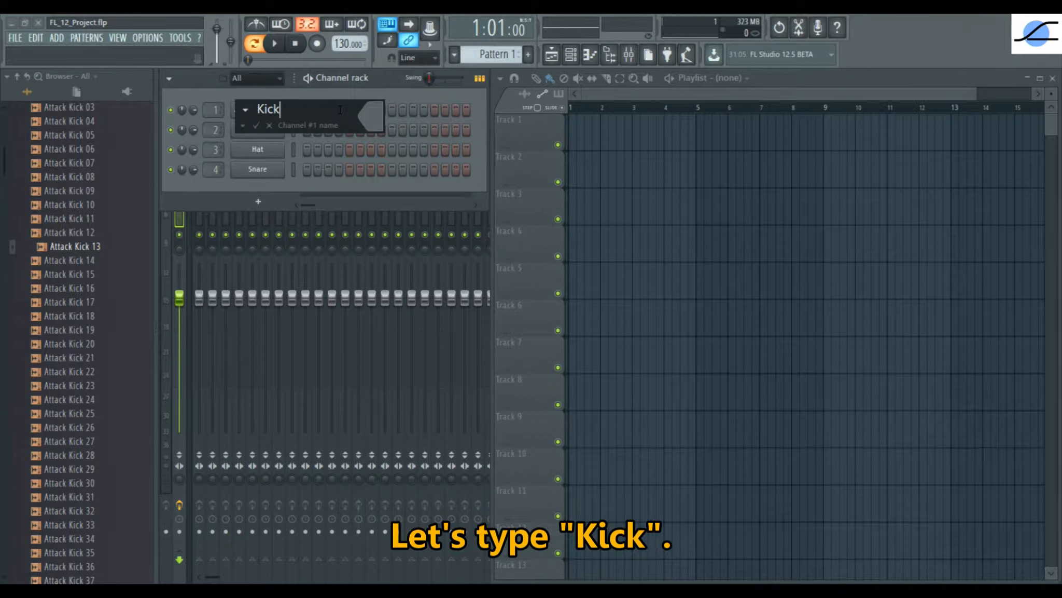
Give the Kick channel a matte red color and a kick drum icon, and apply the changes
left_click(371, 121)
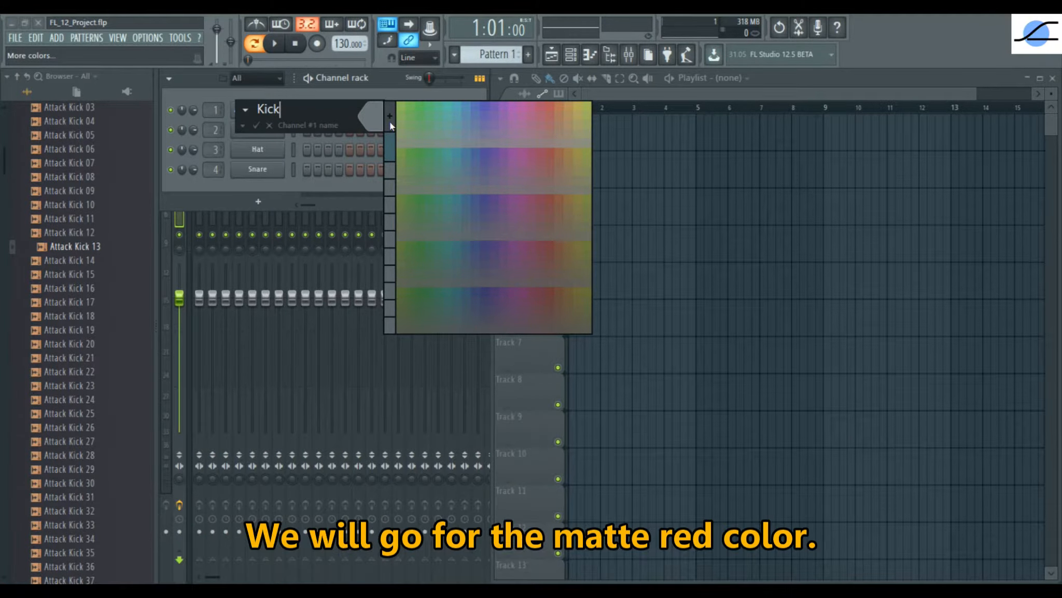
left_click(565, 166)
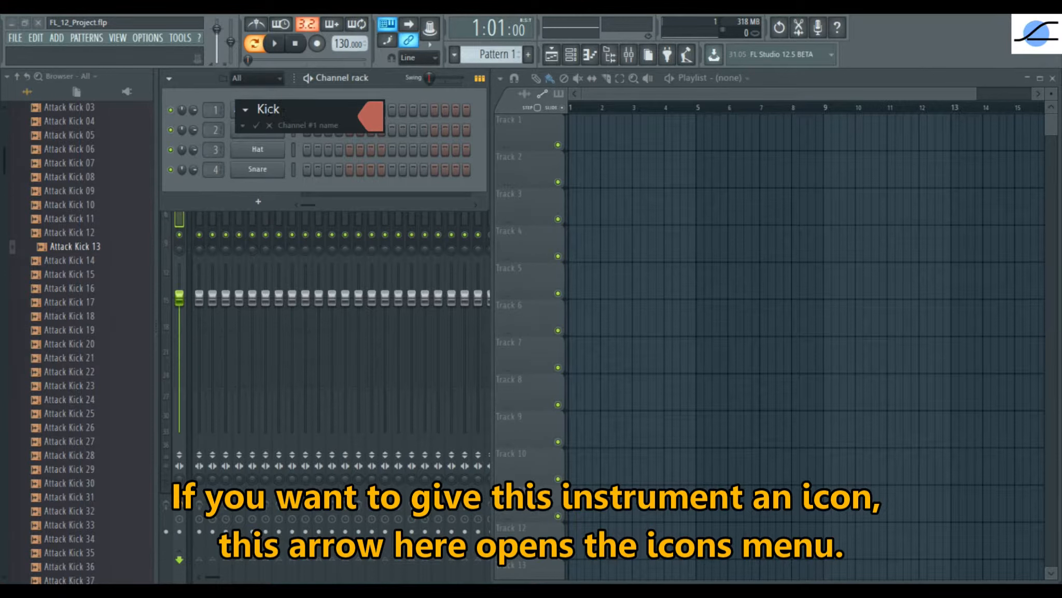
left_click(248, 113)
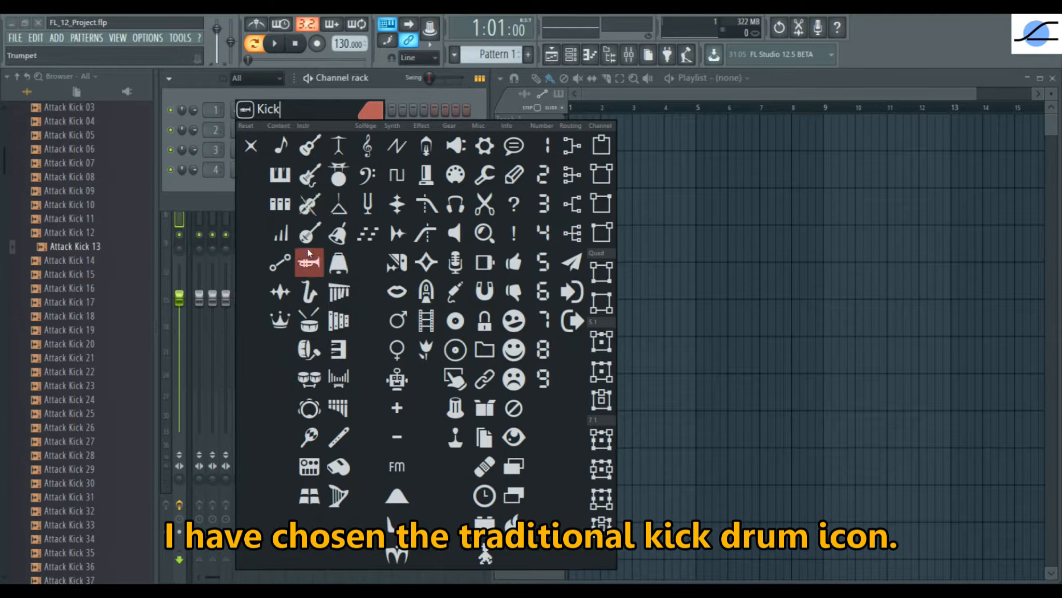
left_click(305, 351)
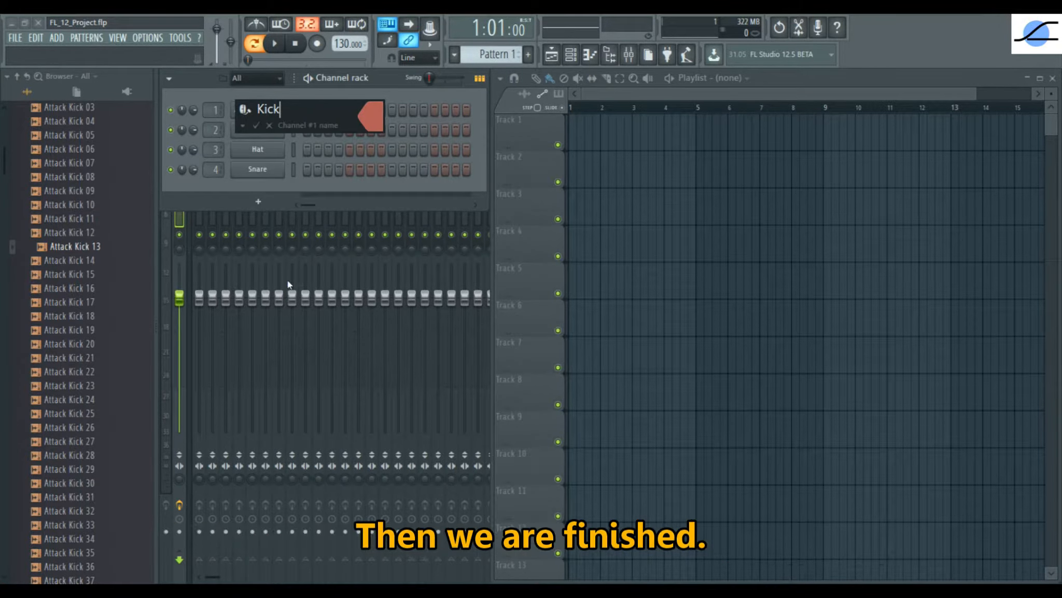
left_click(256, 127)
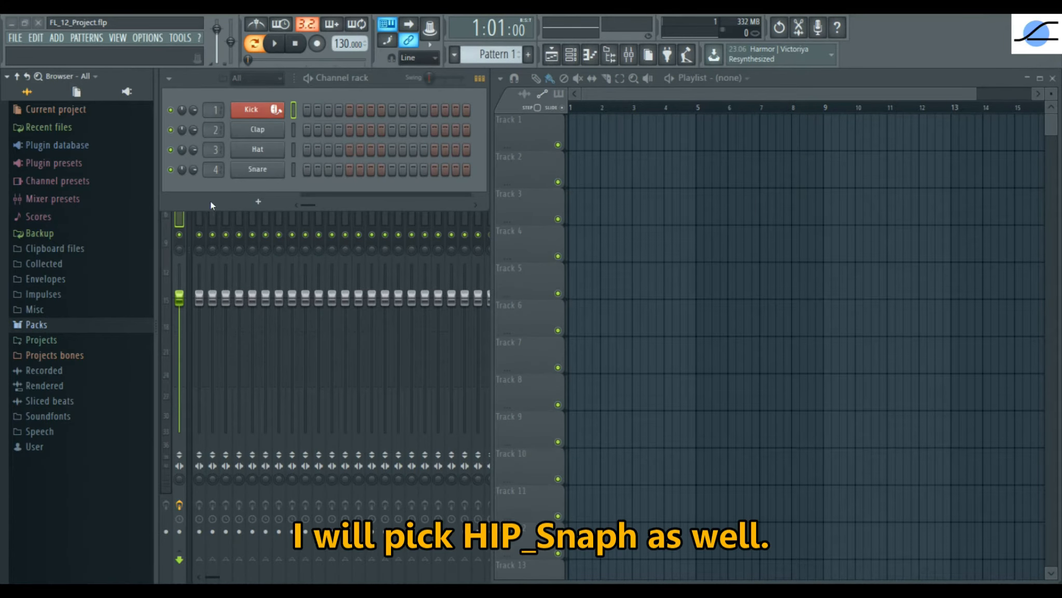
Load the HIP_Snaph sample from the Legacy pack's Drums HipHop folder into the Clap channel in place of its current sound
left_click(98, 332)
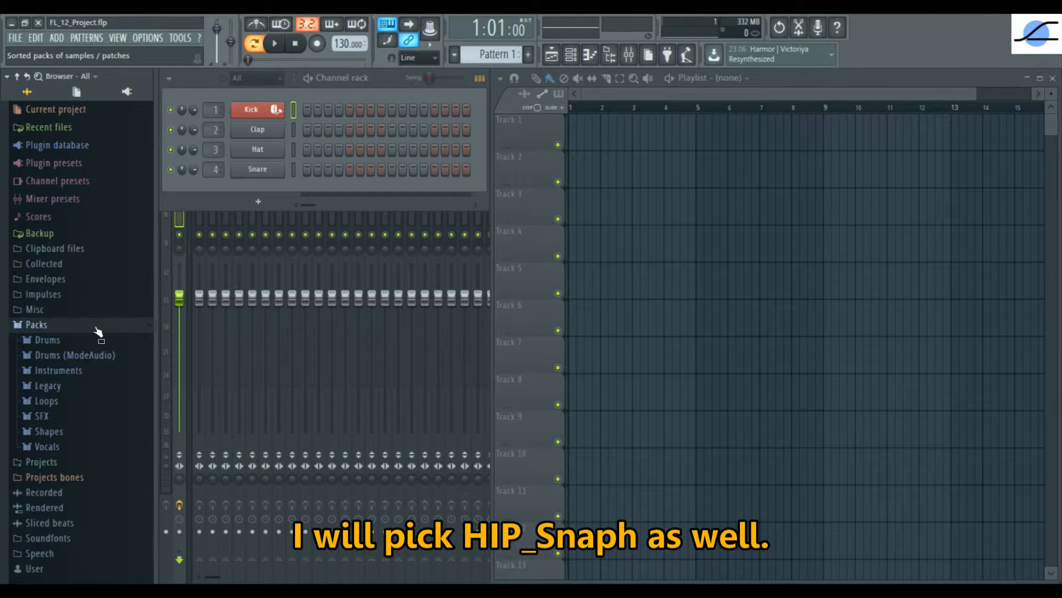
left_click(63, 389)
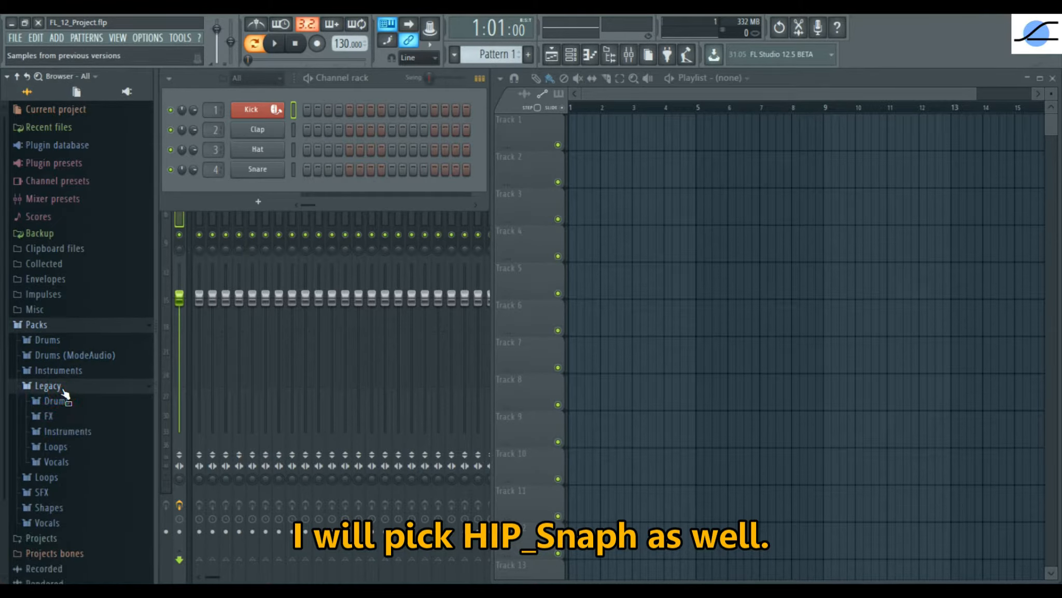
left_click(64, 403)
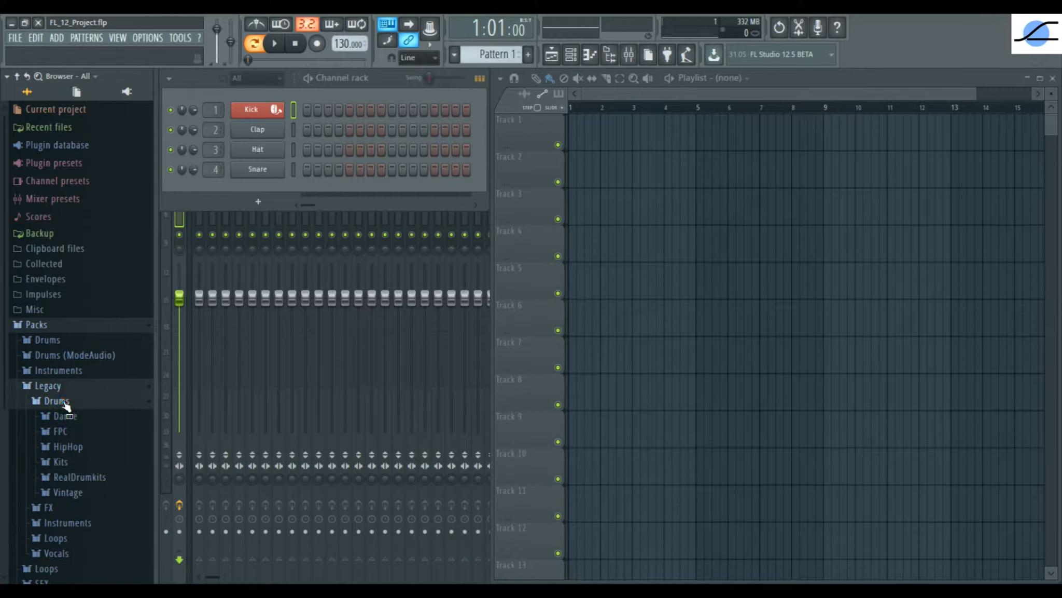
left_click(67, 447)
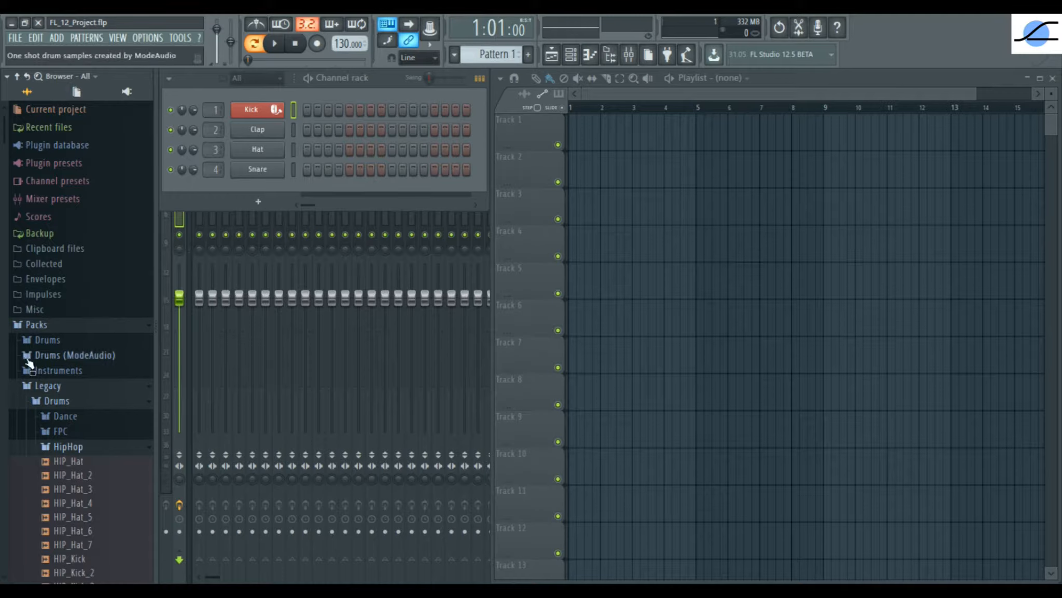
left_click_drag(5, 138, 5, 374)
left_click(75, 383)
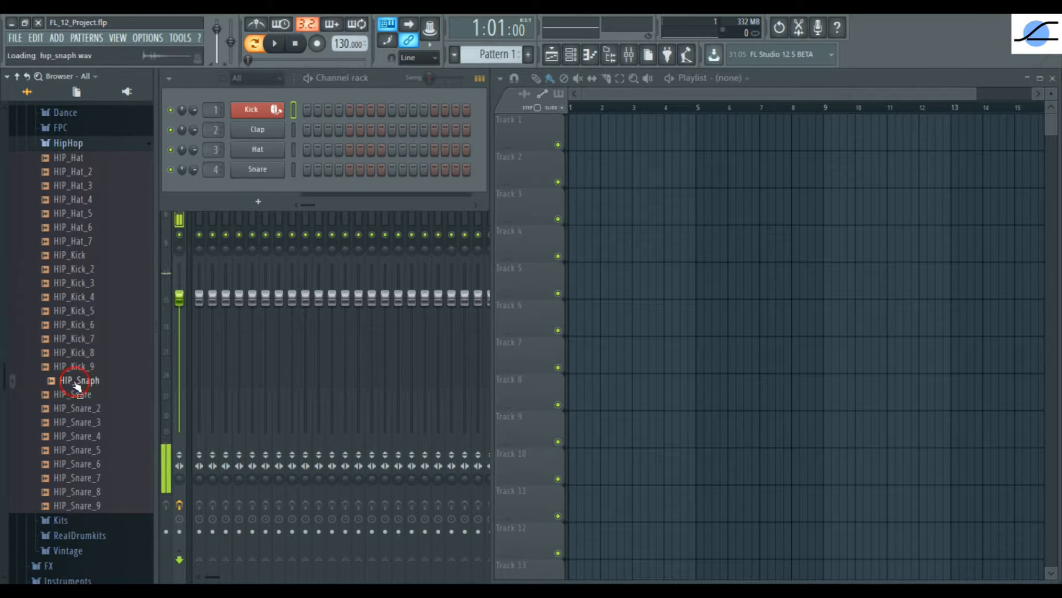
left_click_drag(76, 385, 271, 125)
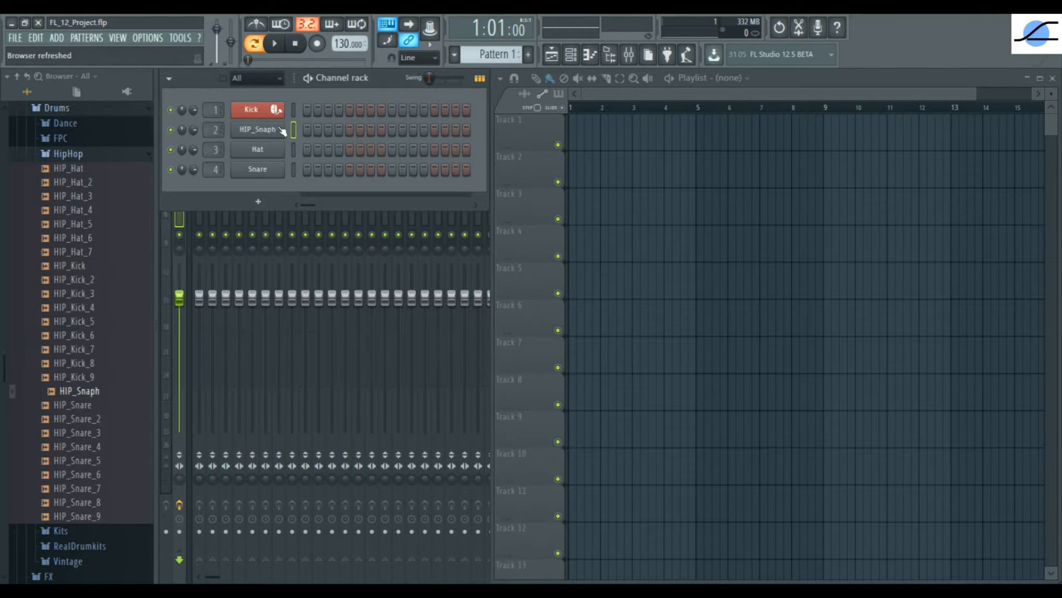
Rename the HIP_Snaph channel as Snaph
right_click(277, 130)
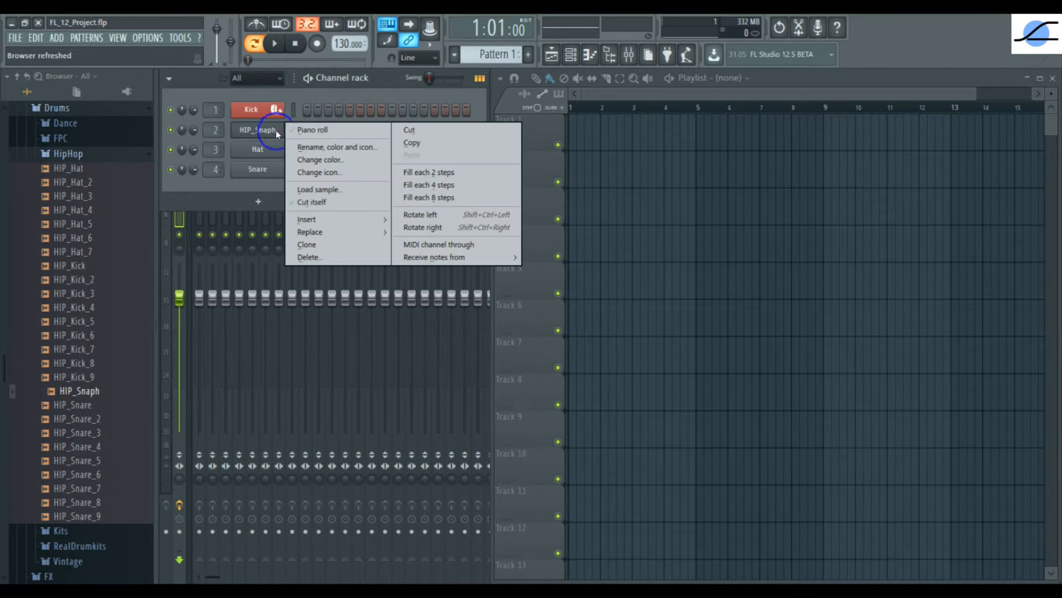
left_click(379, 149)
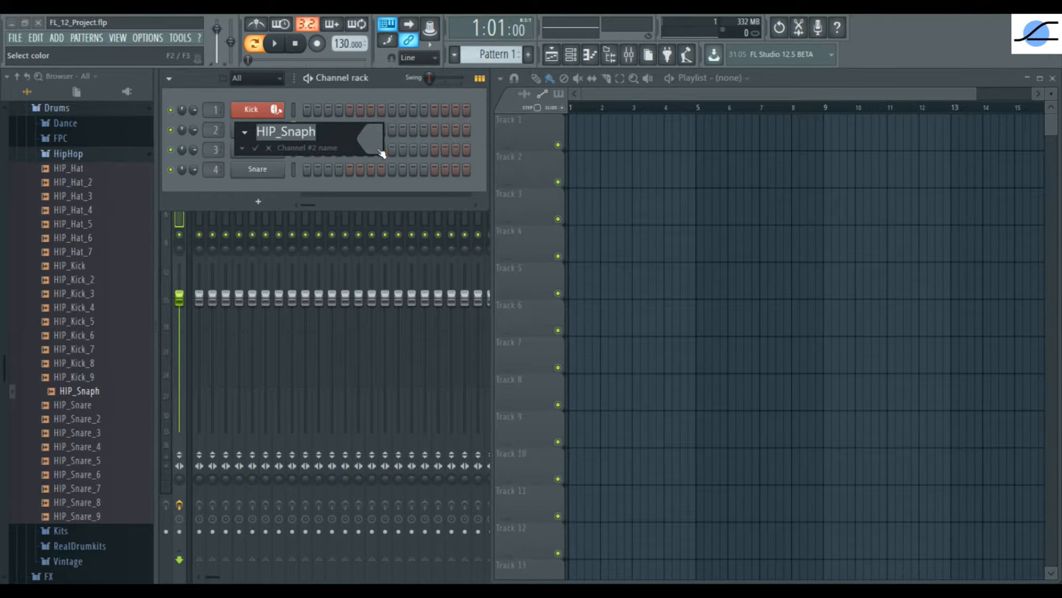
key("Left")
key("Left")
key("Left")
key("Left")
key("Left")
key("BackSpace")
key("BackSpace")
key("BackSpace")
key("BackSpace")
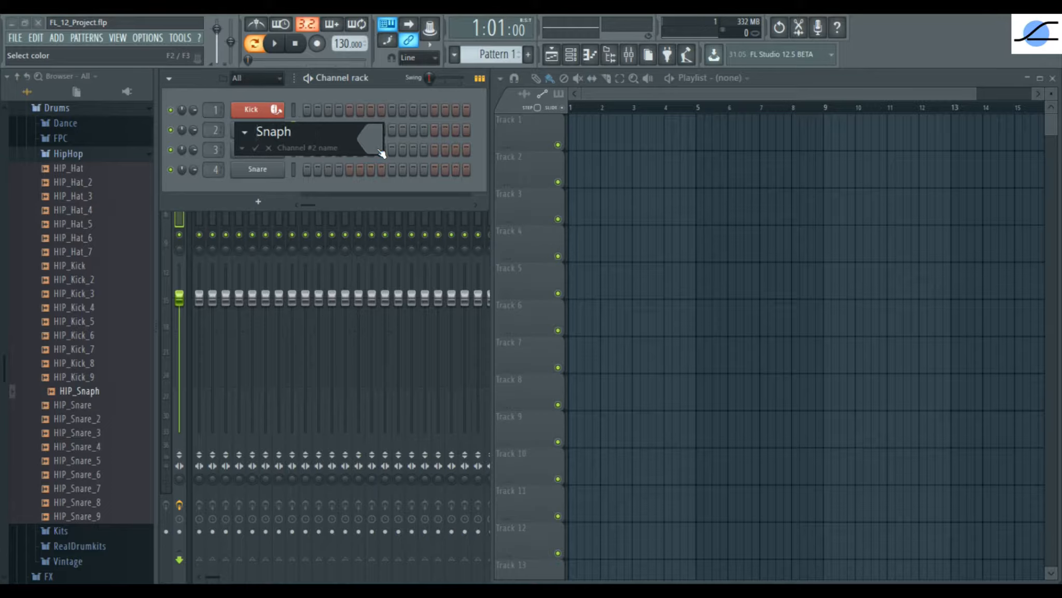
Give the Snaph channel a muted orange color and a whistle-shaped instrument icon, and apply the changes
left_click(368, 138)
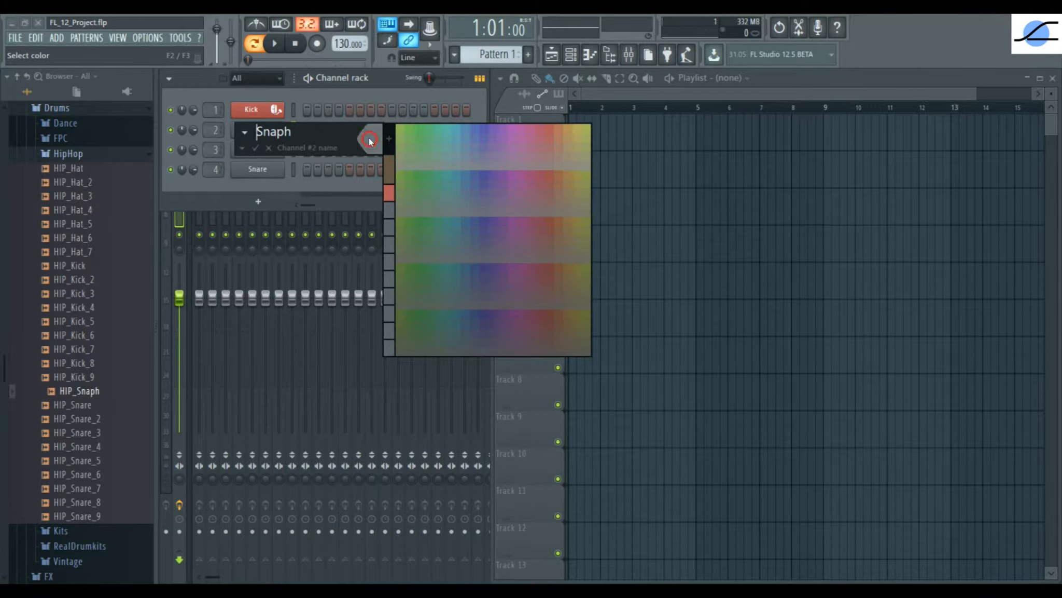
left_click(549, 138)
left_click(557, 139)
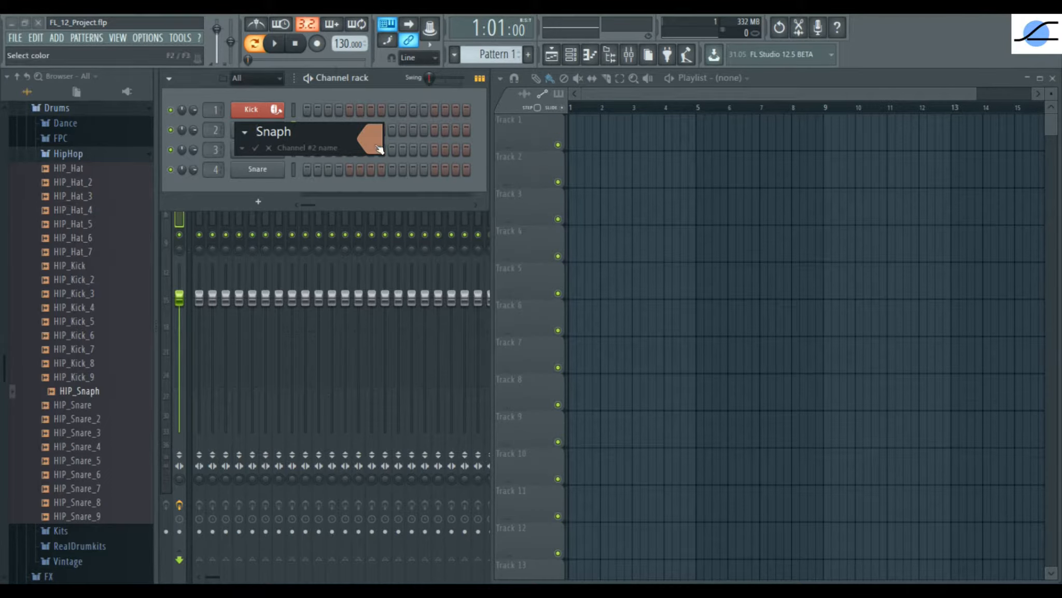
left_click(245, 133)
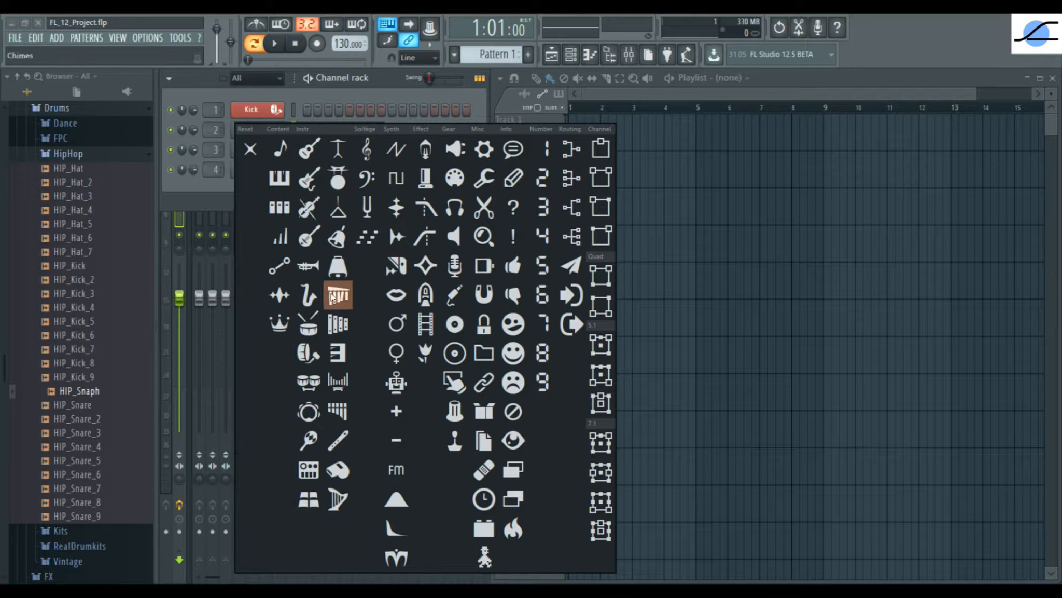
left_click(332, 468)
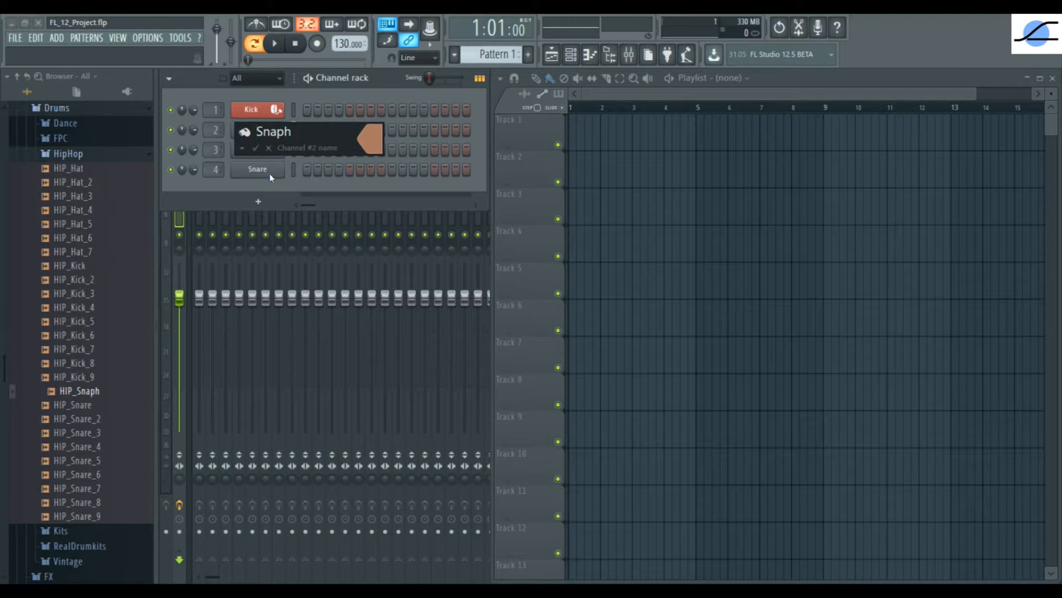
left_click(258, 149)
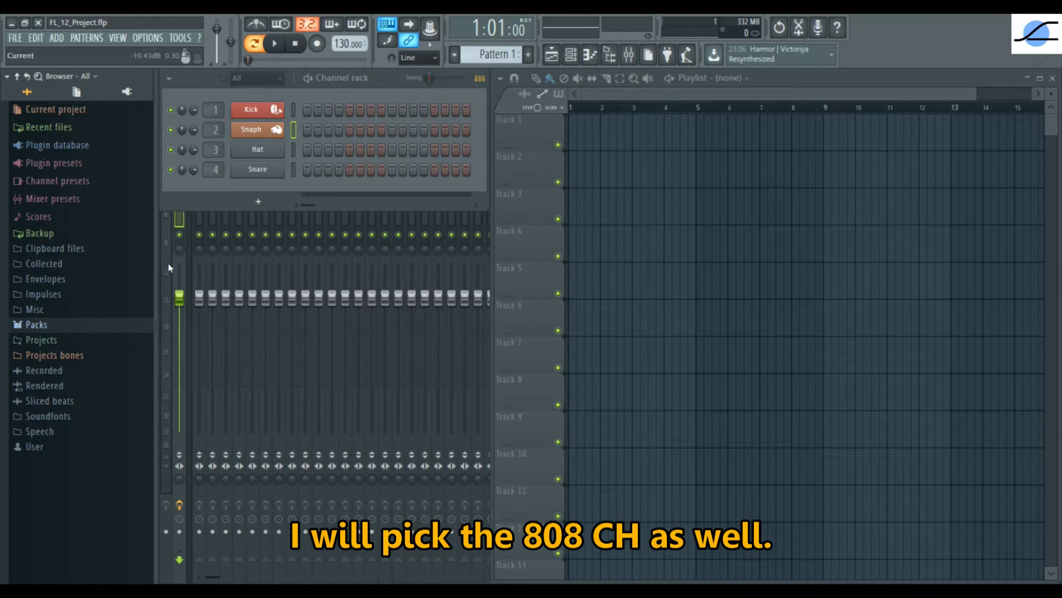
Load the 808 CH sample from the Packs Drums Hats folder into the Hat channel in place of its current sound
left_click(71, 331)
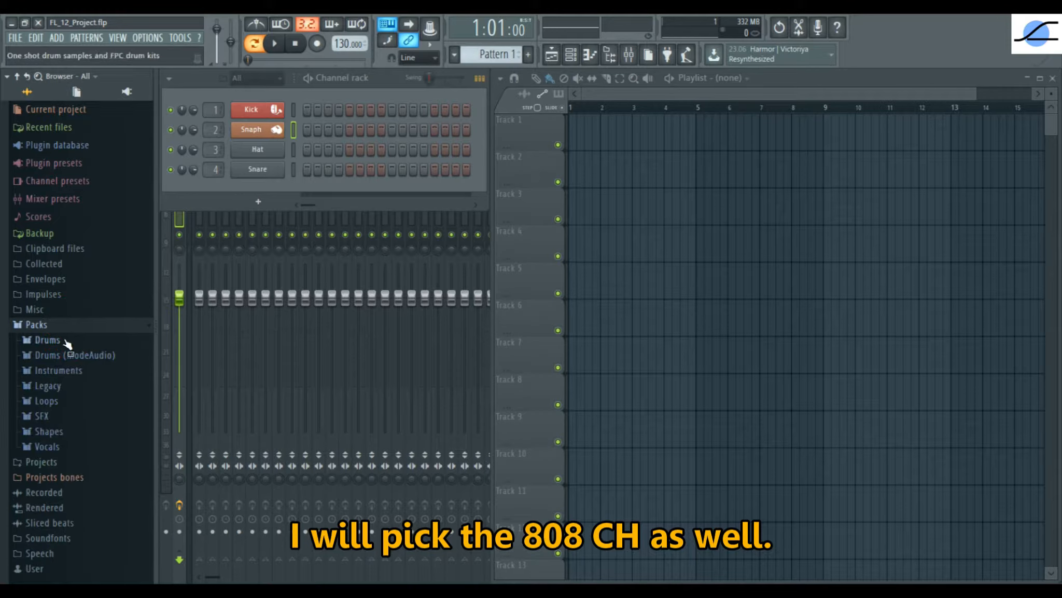
left_click(67, 344)
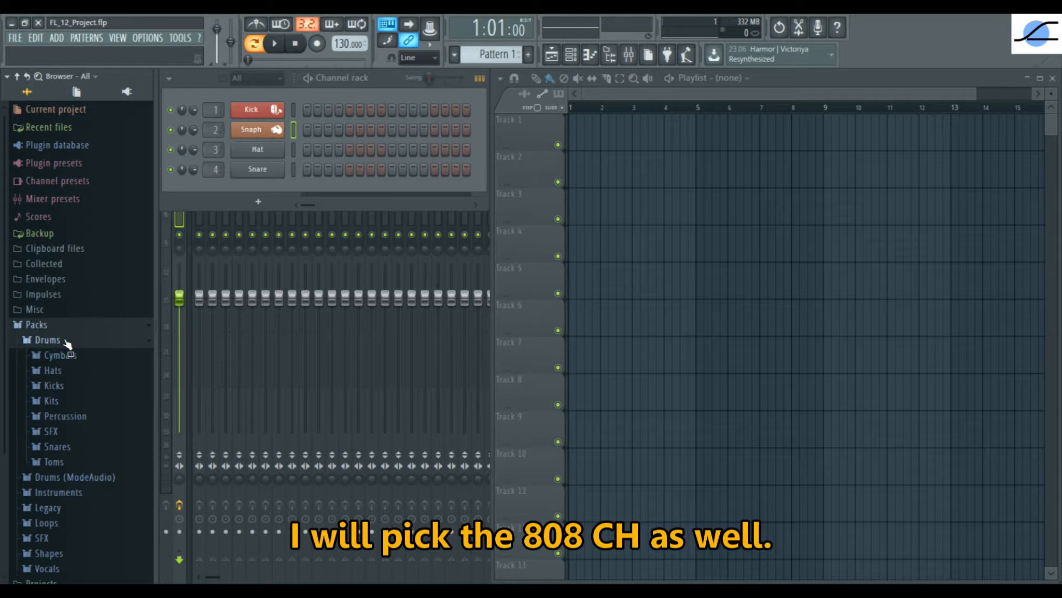
left_click(64, 371)
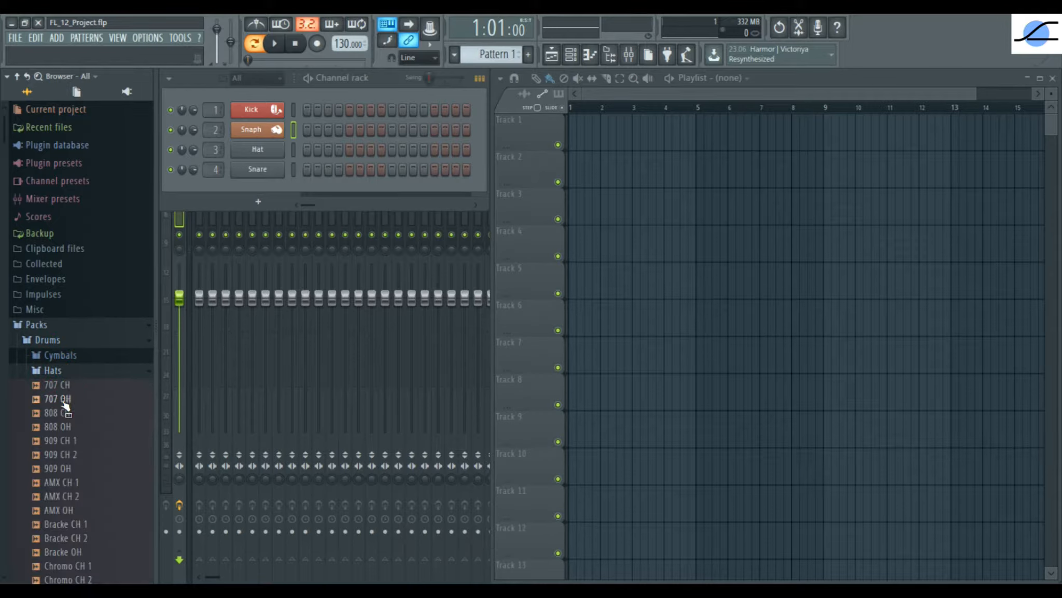
left_click_drag(64, 415, 273, 150)
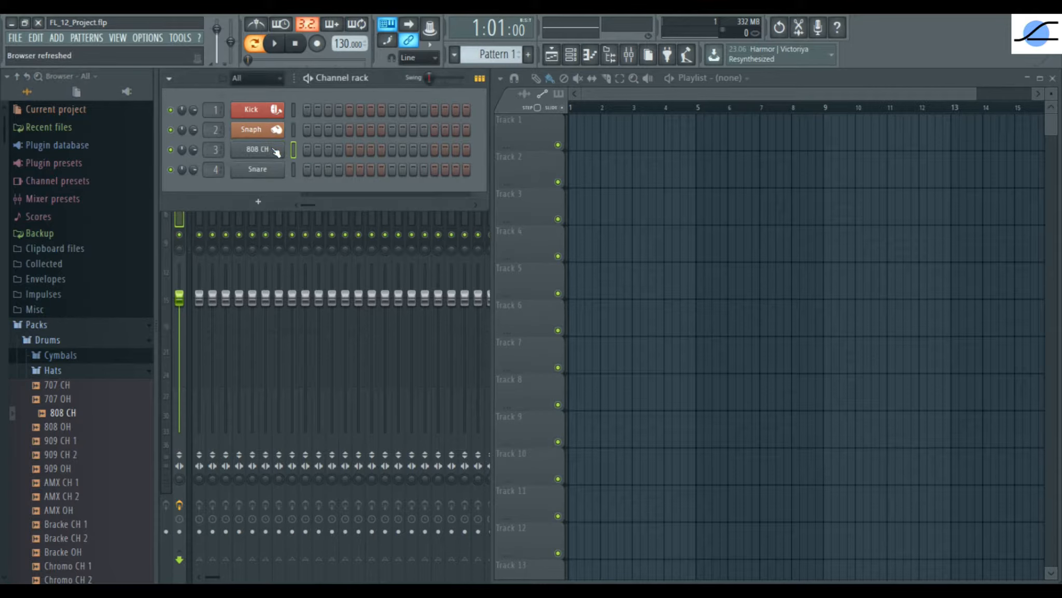
Rename the 808 CH channel as Hats
right_click(274, 150)
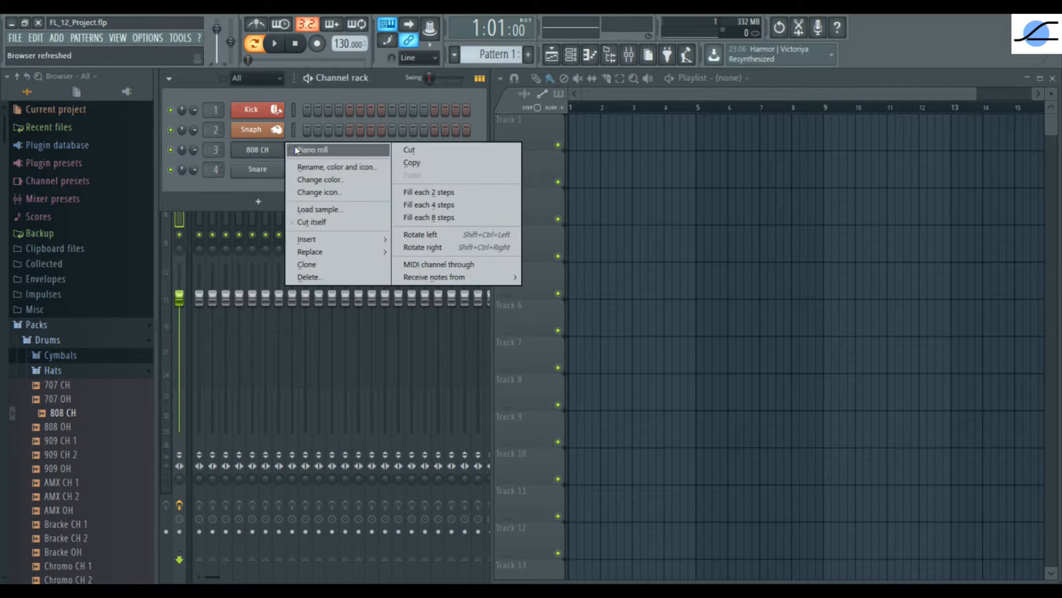
left_click(382, 167)
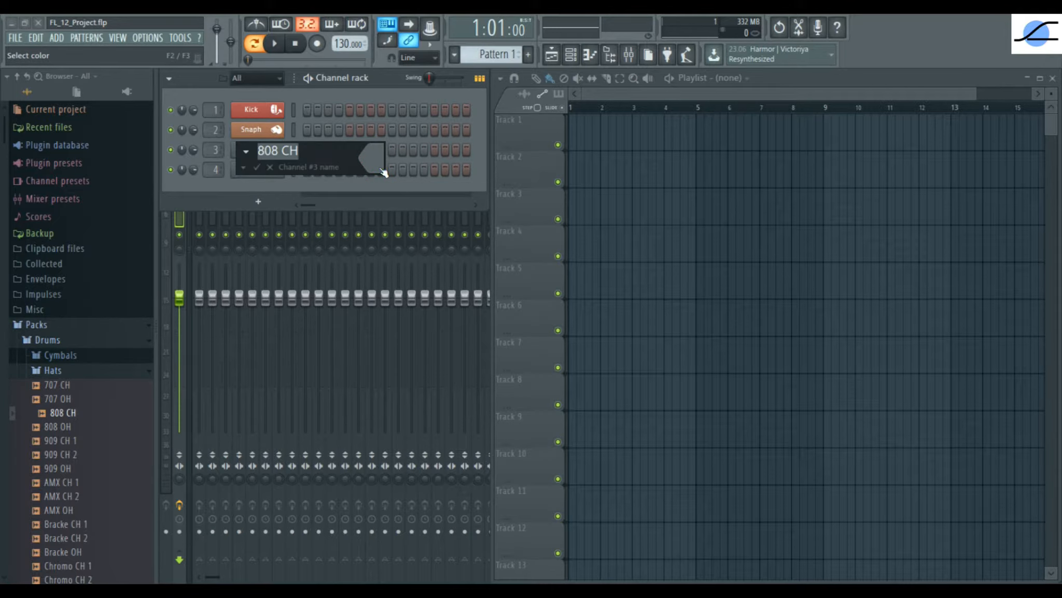
type("Hats")
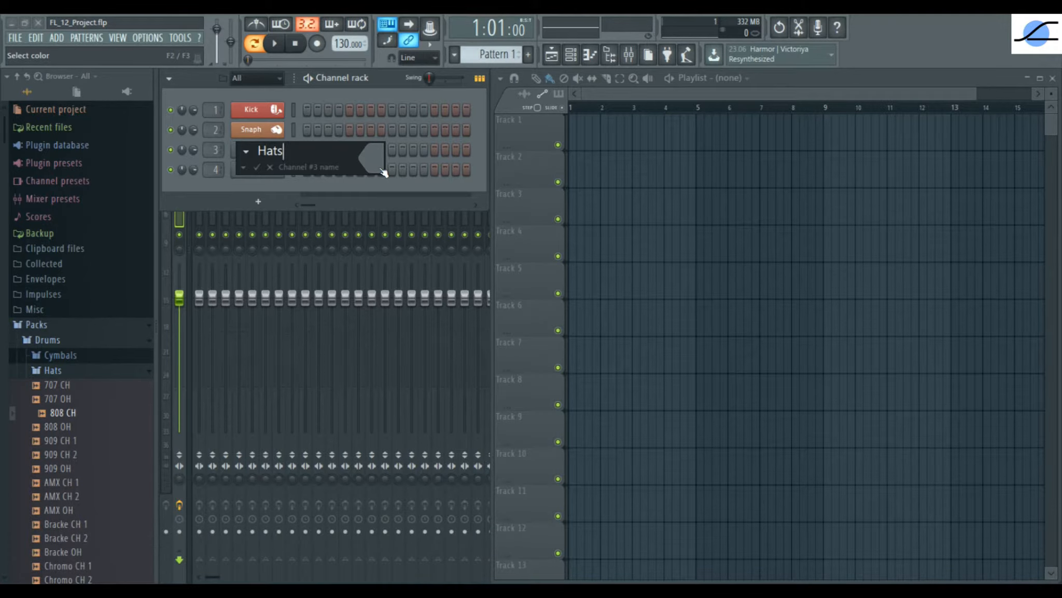
Give the Hats channel a dark blue color and a triangle instrument icon, and apply the changes
left_click(377, 160)
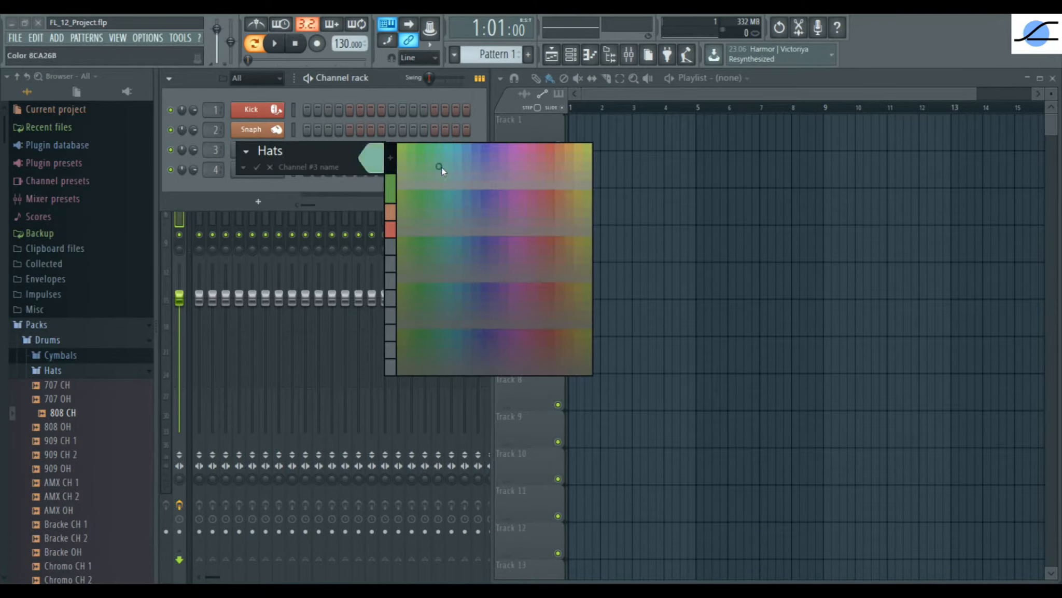
left_click(475, 237)
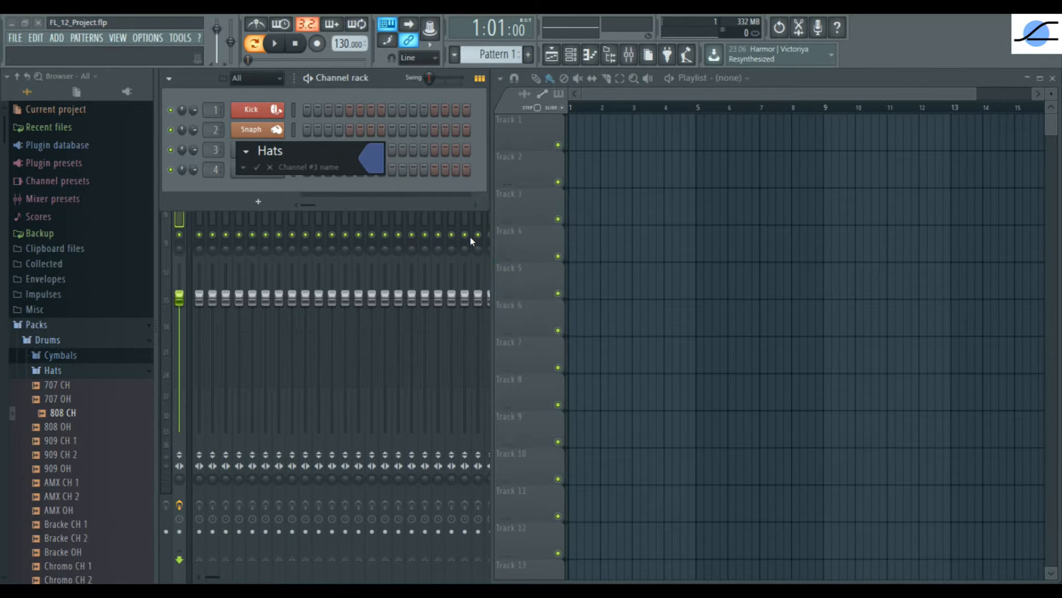
left_click(246, 151)
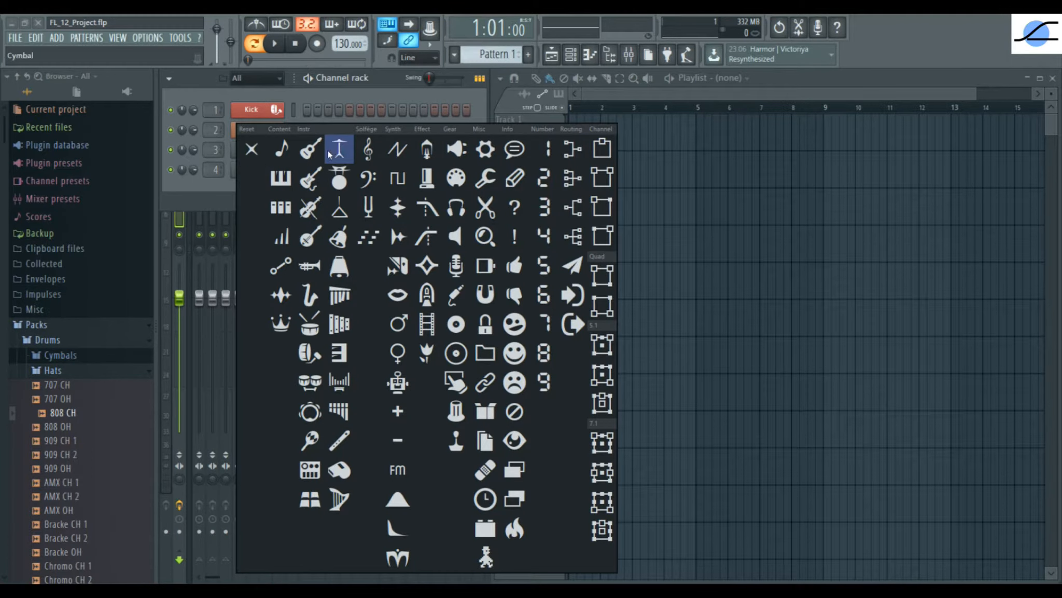
left_click(342, 206)
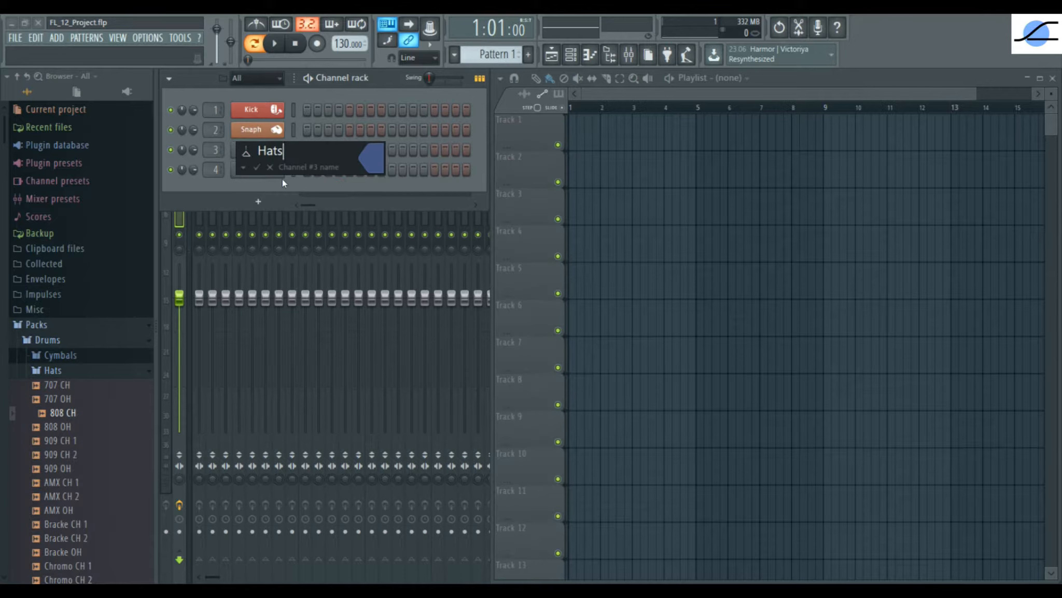
left_click(257, 168)
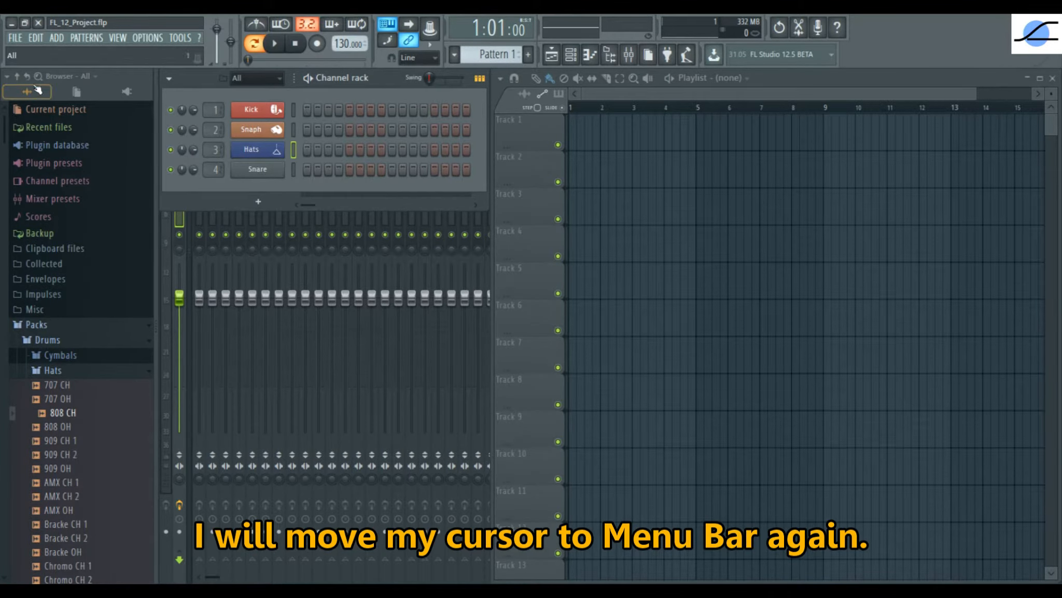
Save the project under its current file name
left_click(15, 42)
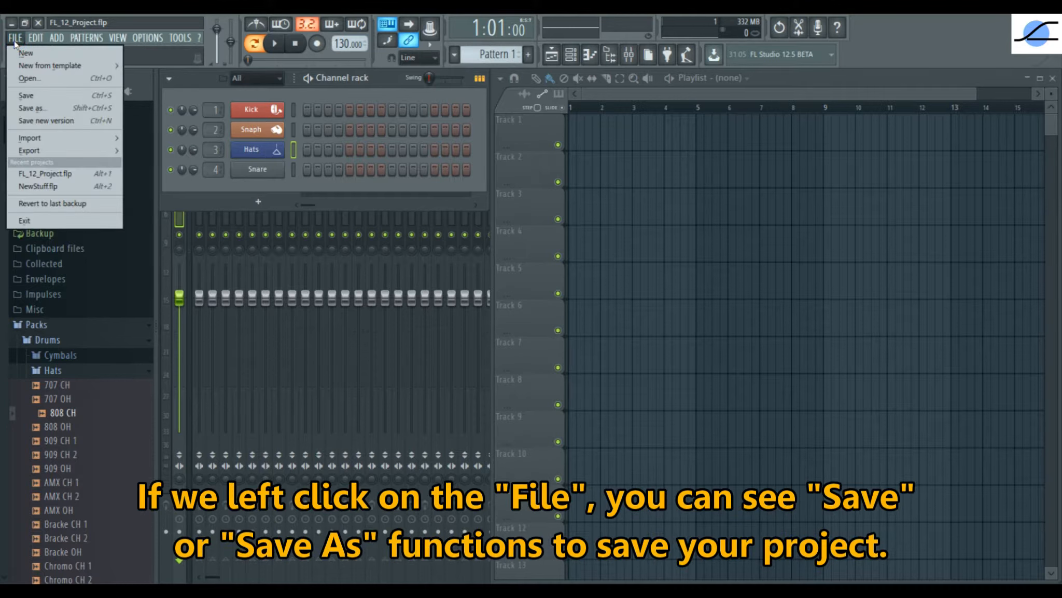
left_click(54, 97)
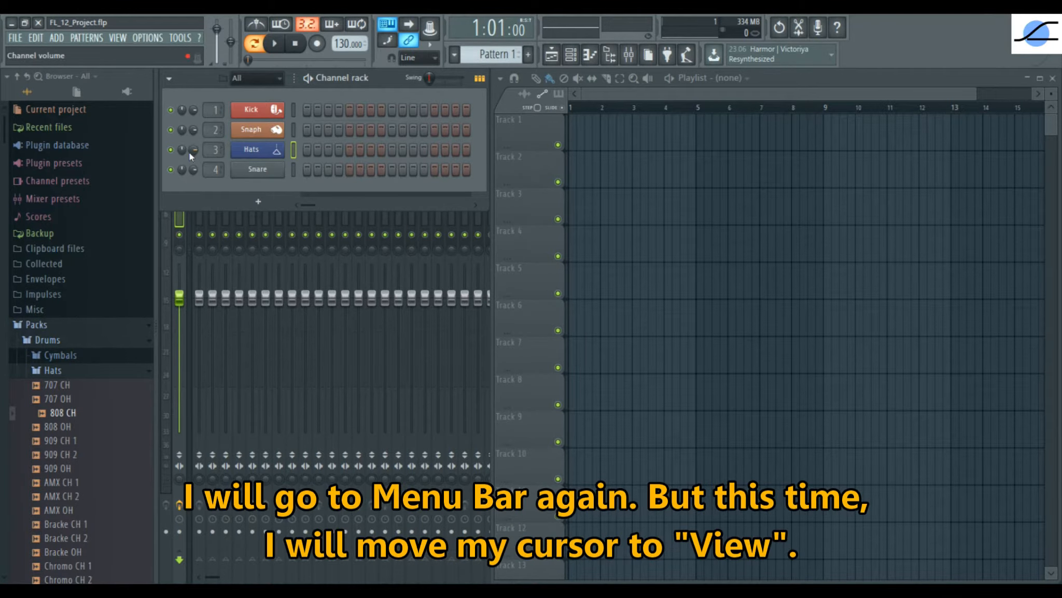
Look through the Plugin Picker categories and show the Synth classic plugins in the browser
left_click(123, 42)
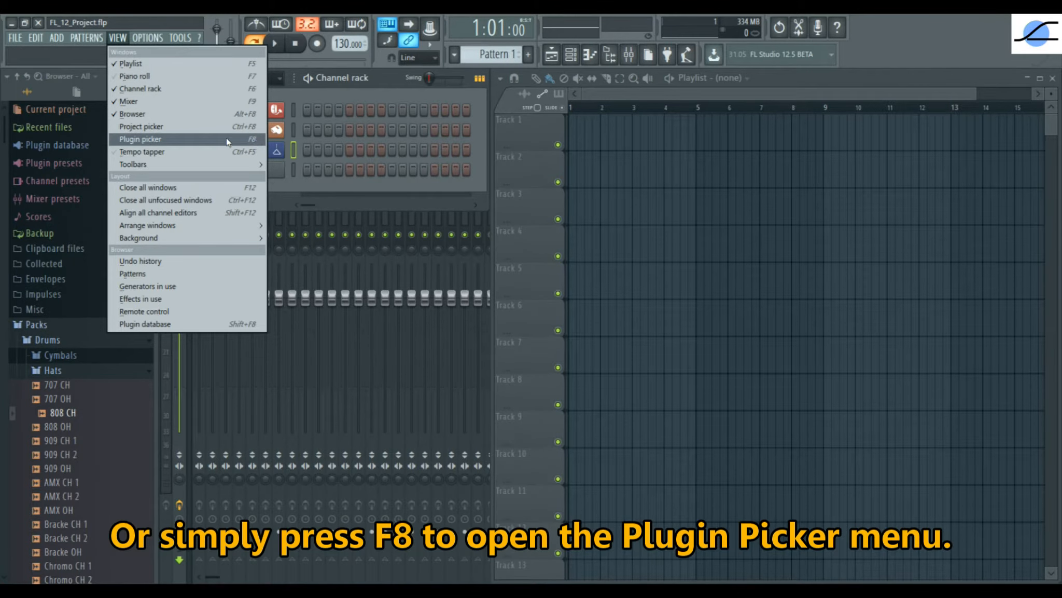
left_click(182, 141)
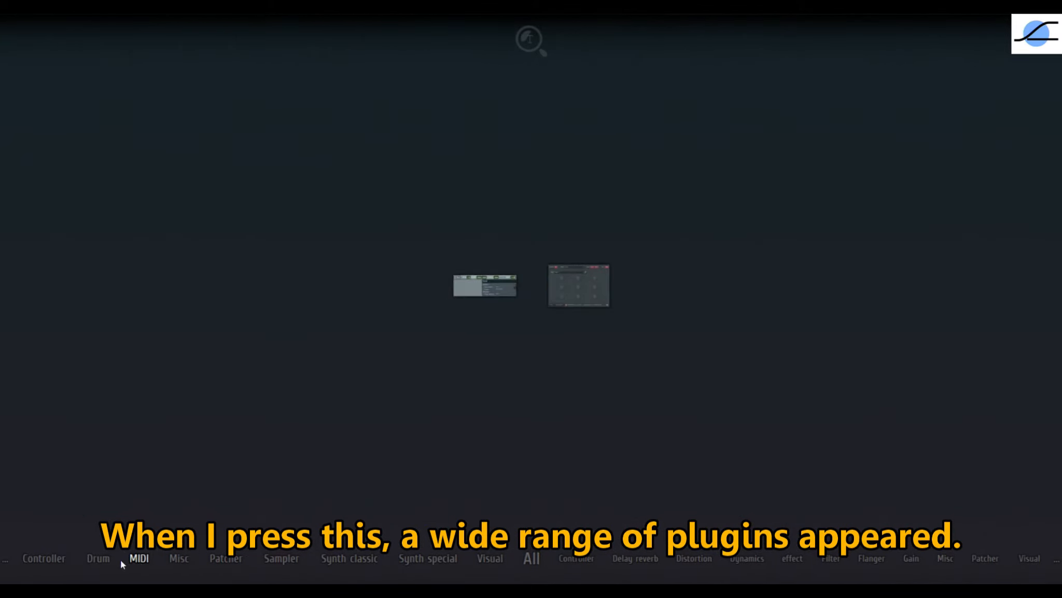
mouse_move(100, 561)
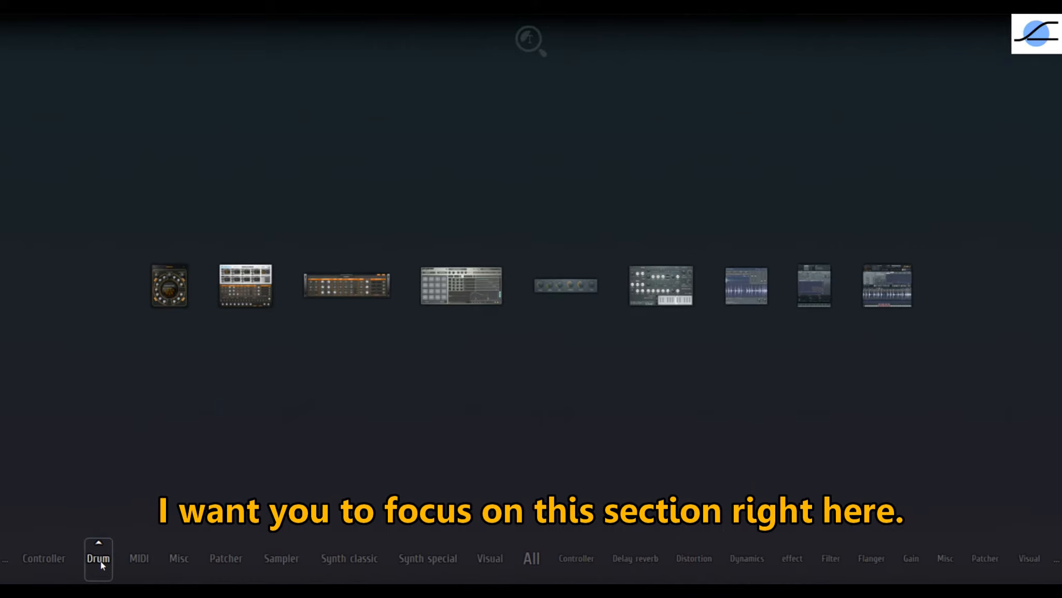
mouse_move(135, 559)
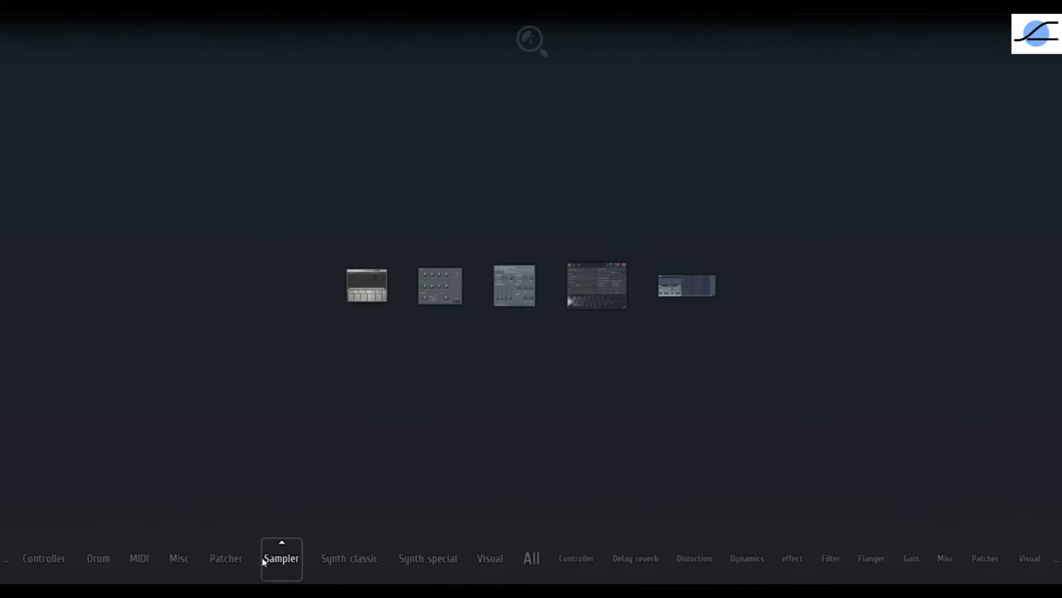
mouse_move(421, 563)
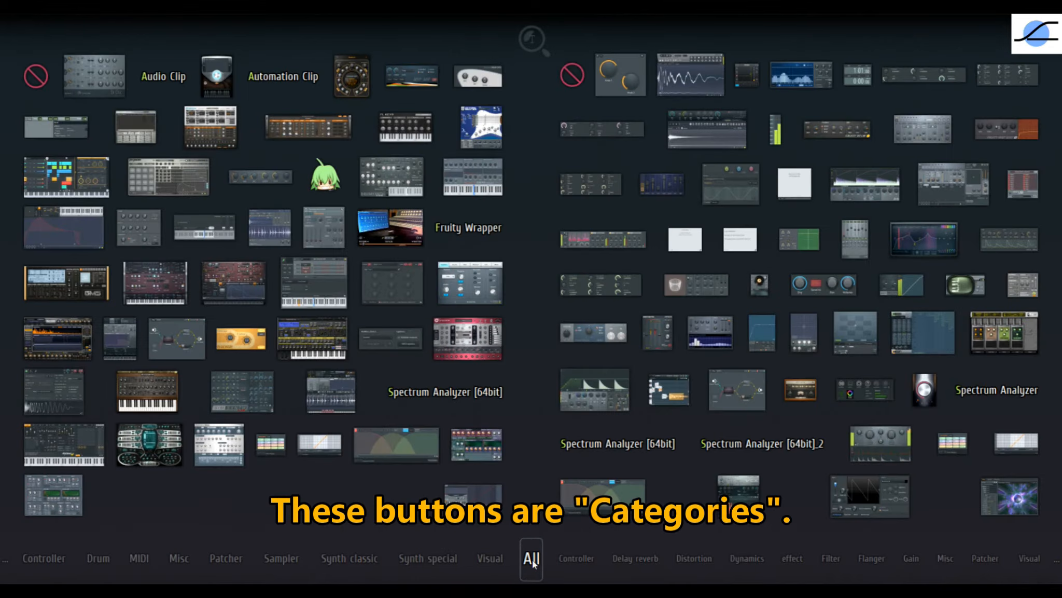
mouse_move(625, 564)
mouse_move(711, 563)
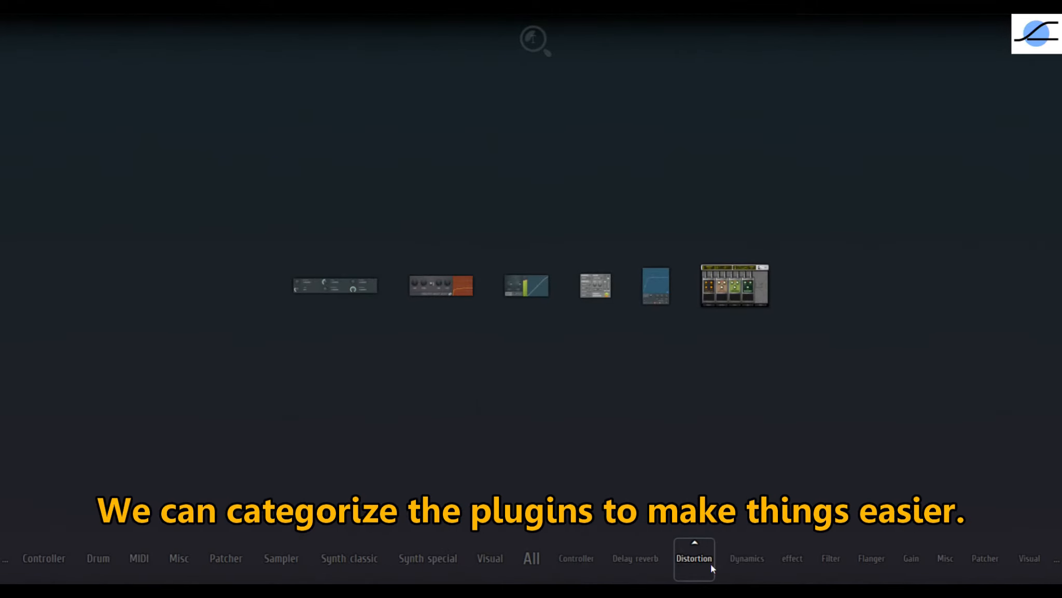
mouse_move(533, 560)
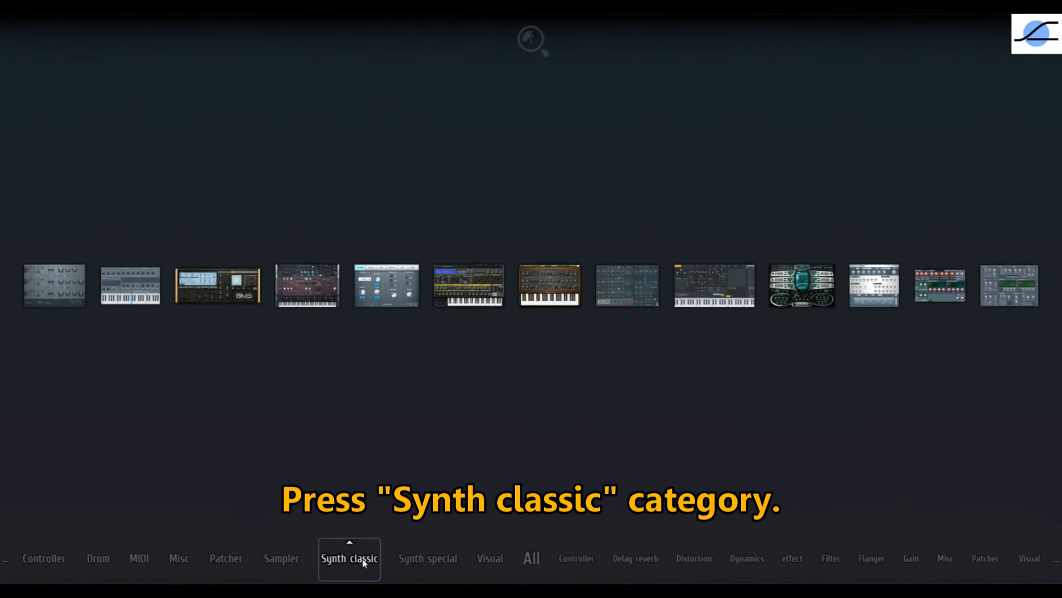
left_click(362, 559)
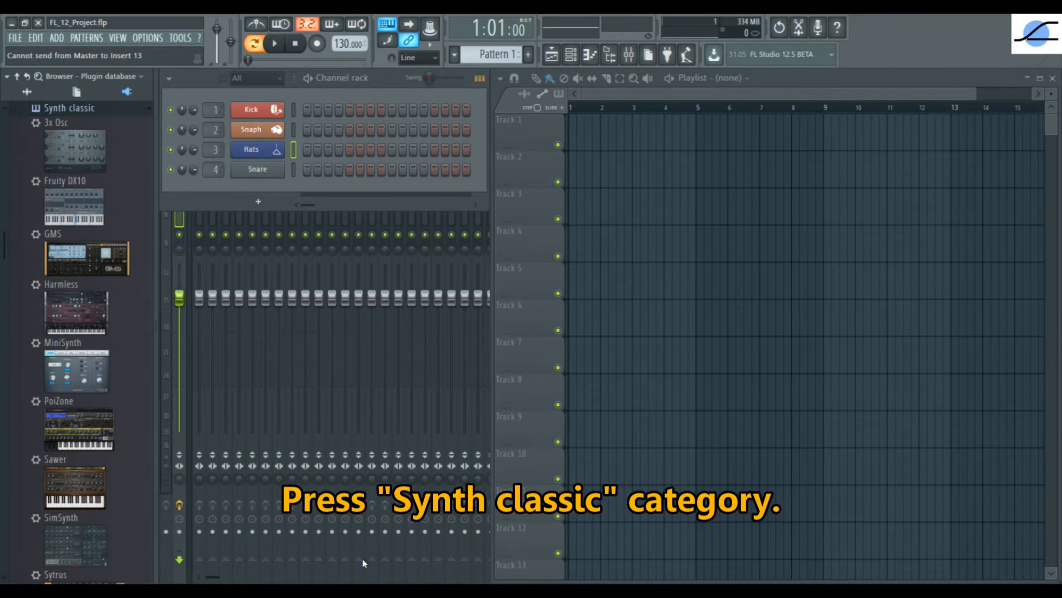
Add the 3x Osc synth as a new channel below Snare in the channel rack, and close its plugin window
left_click_drag(86, 159, 267, 165)
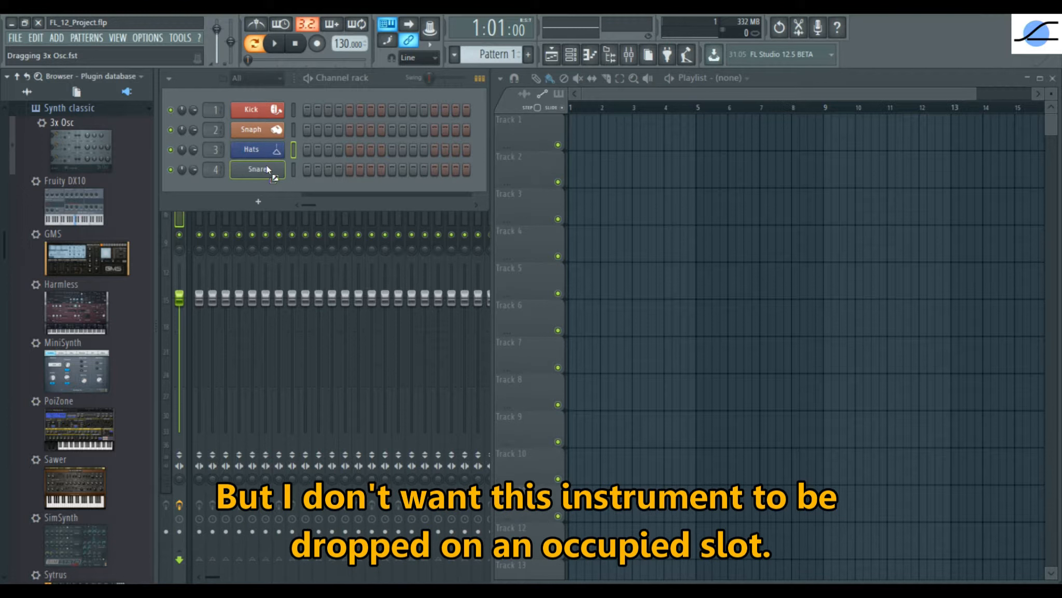
left_click_drag(266, 164, 263, 184)
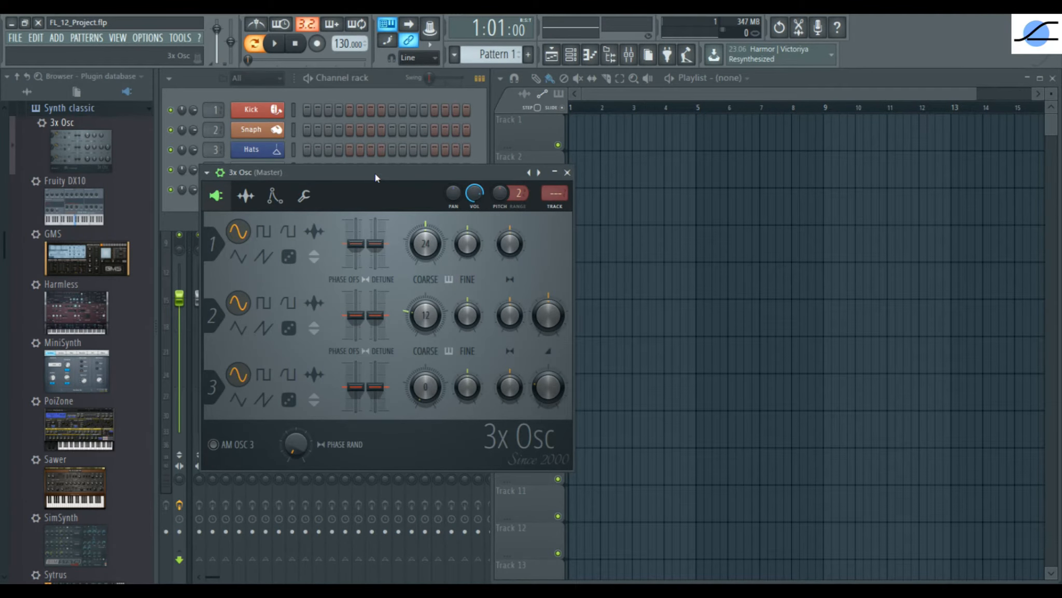
left_click(567, 172)
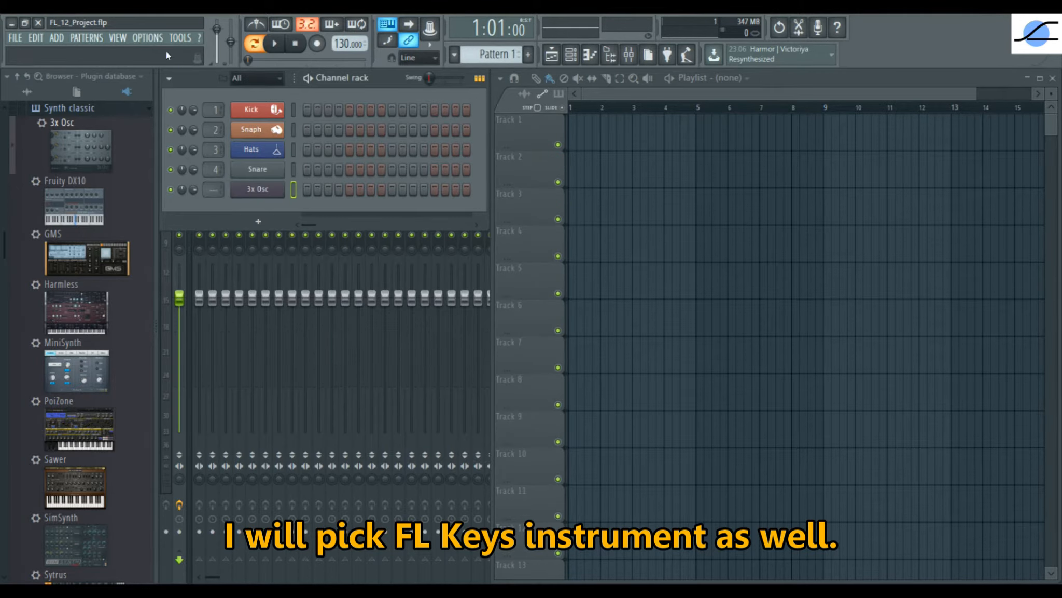
Add FL Keys from the Plugin Picker's Misc generators as a new channel below 3x Osc in the channel rack
left_click(119, 38)
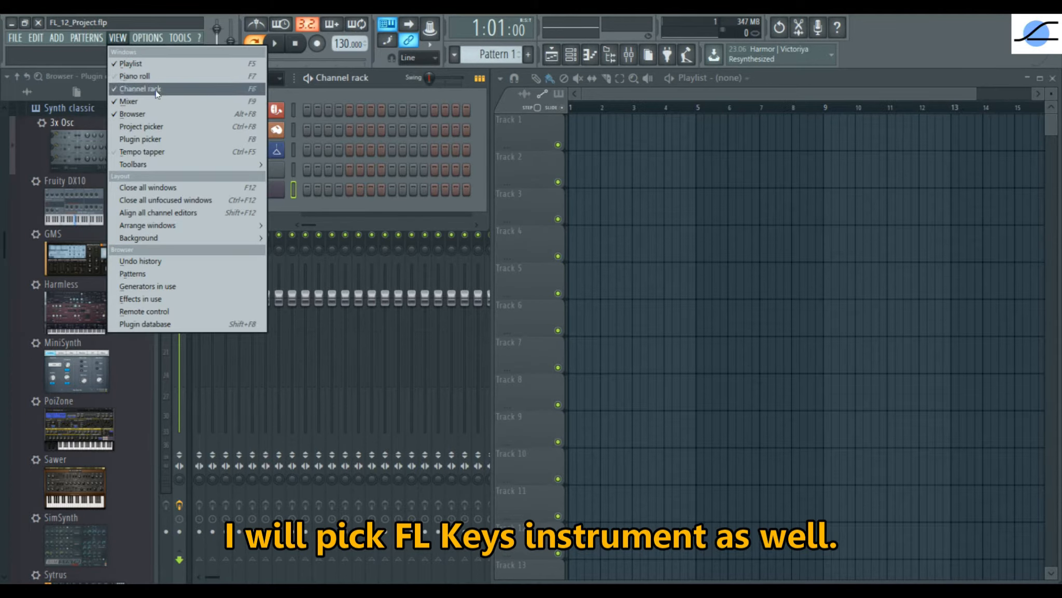
left_click(176, 138)
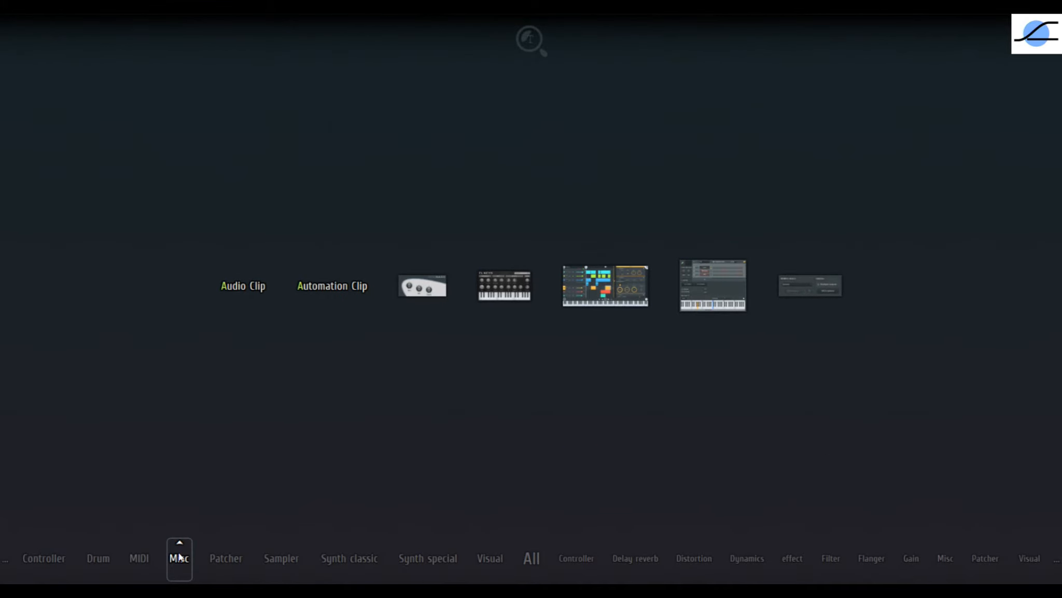
left_click(180, 557)
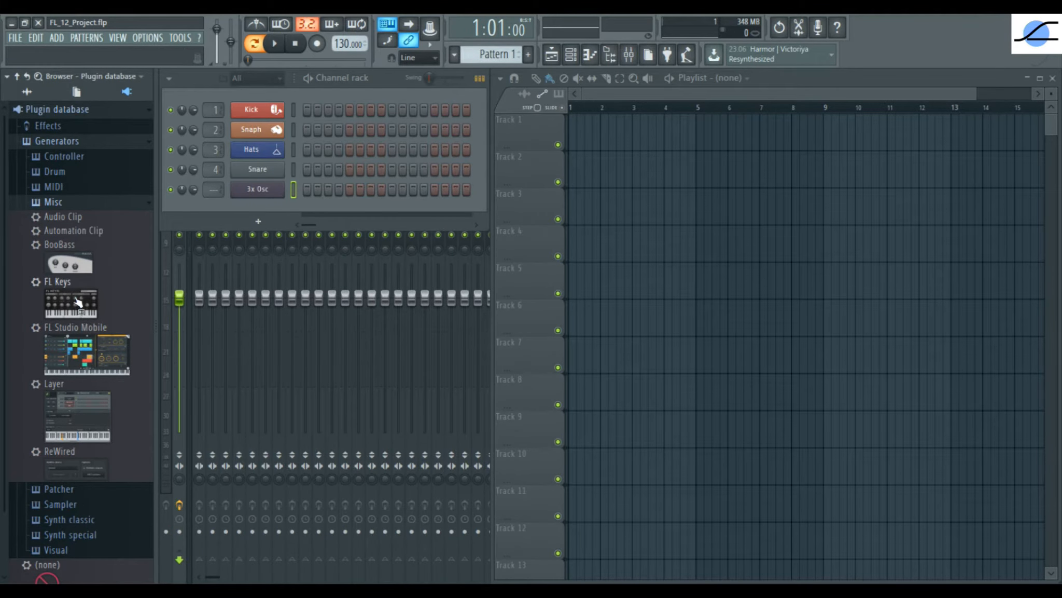
left_click_drag(67, 296, 161, 266)
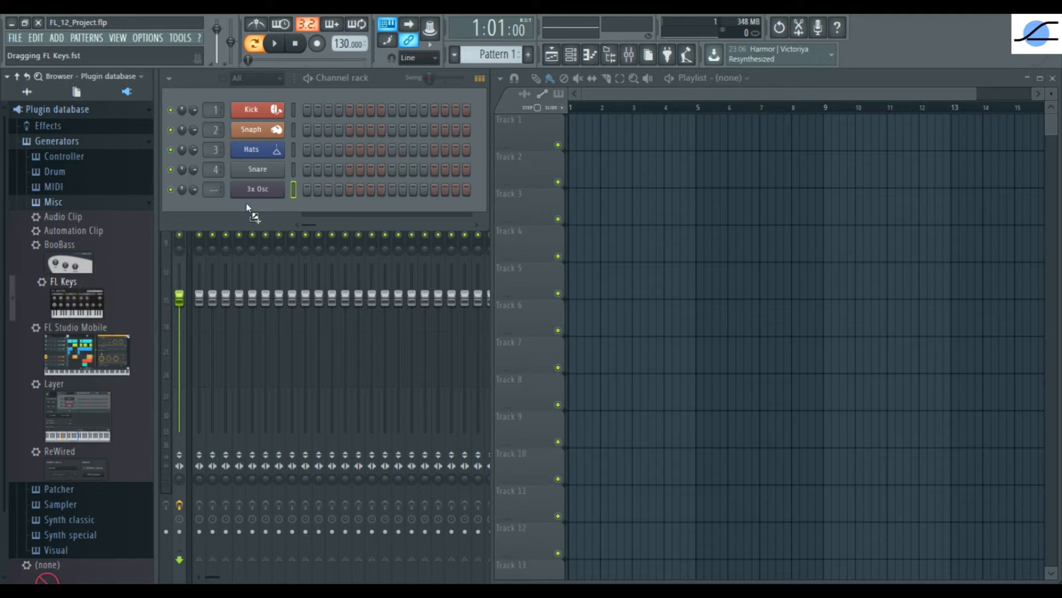
left_click_drag(246, 202, 246, 203)
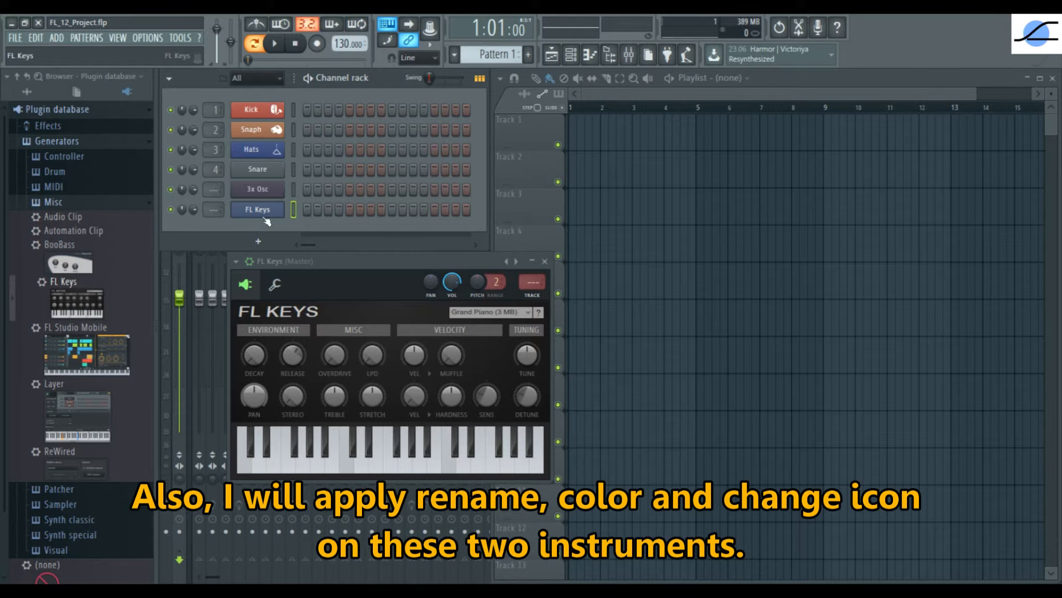
Start editing the 3x Osc channel's name, color and icon, and rename it Bass
right_click(278, 193)
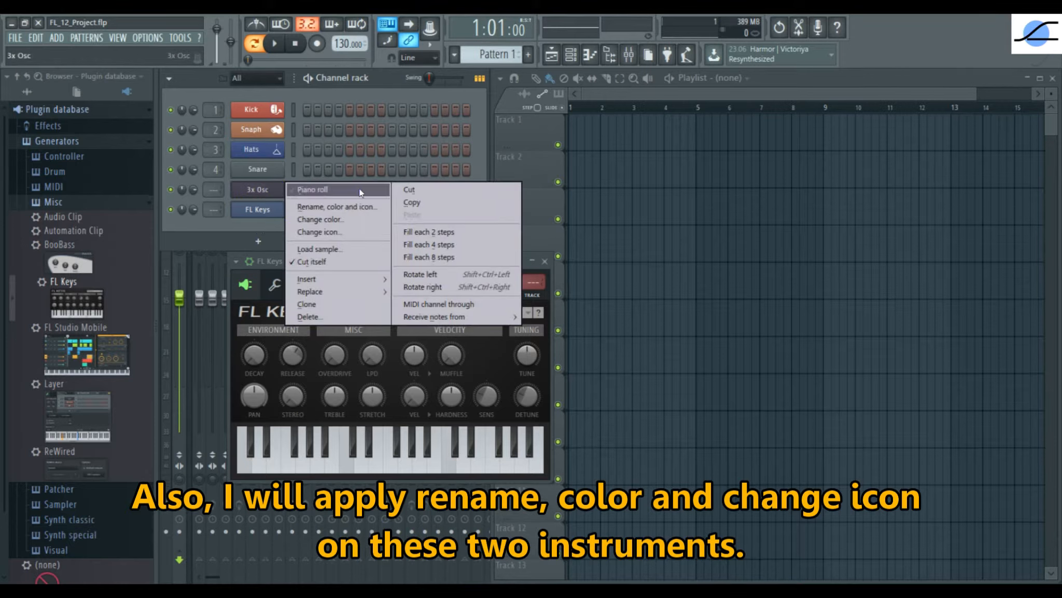
left_click(380, 206)
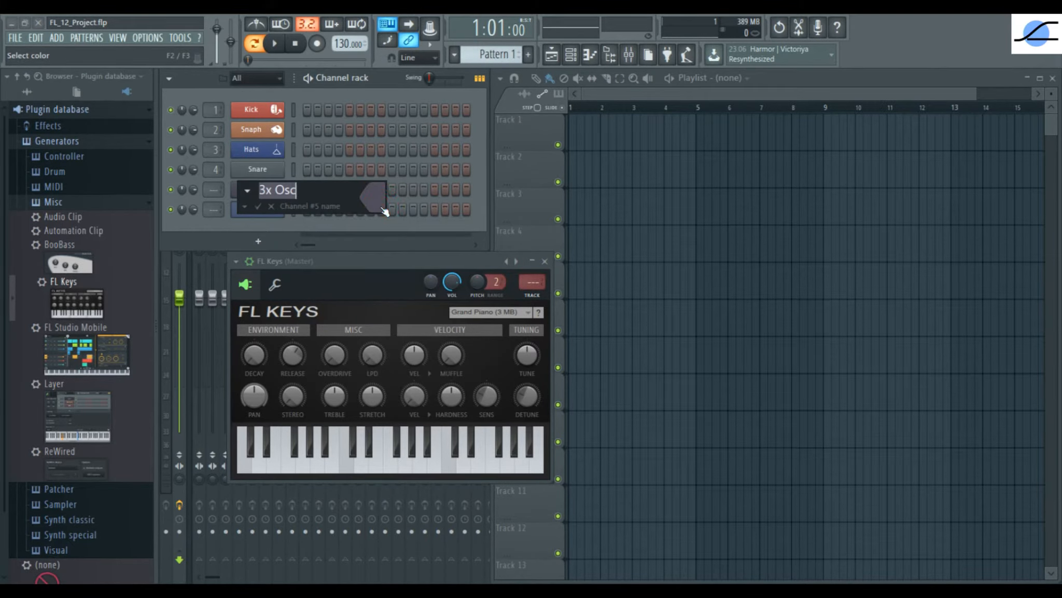
type("Bass")
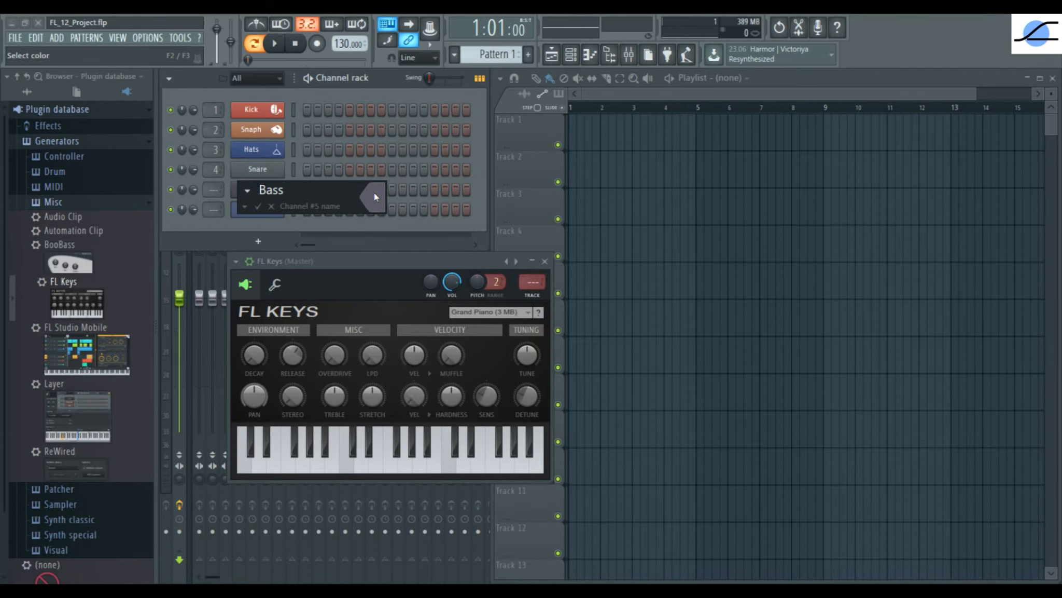
Give the Bass channel a green color and the third icon of the Synth group, and apply the changes
left_click(374, 193)
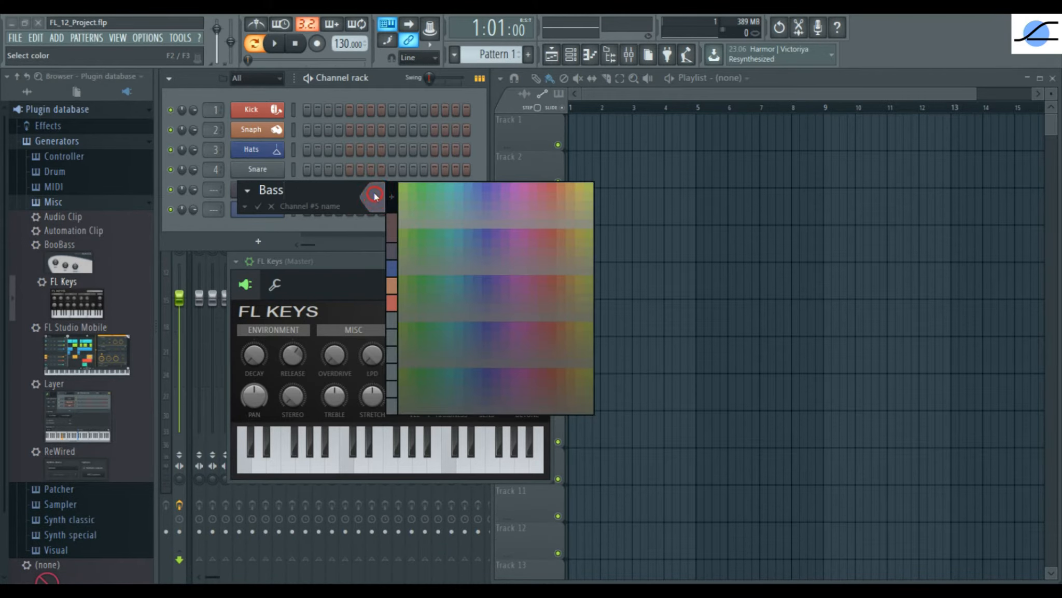
left_click(425, 191)
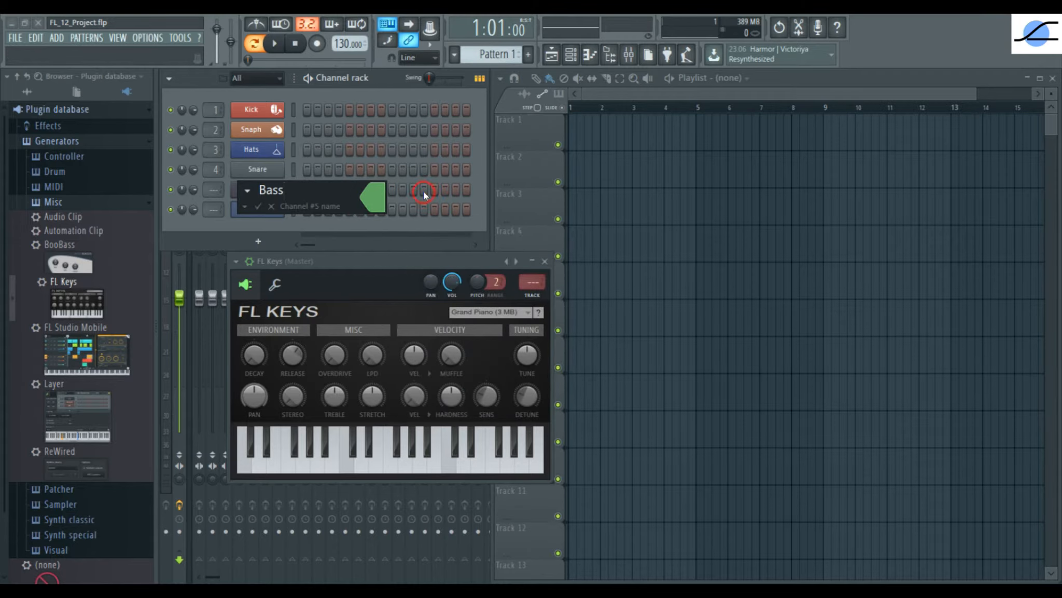
left_click(248, 191)
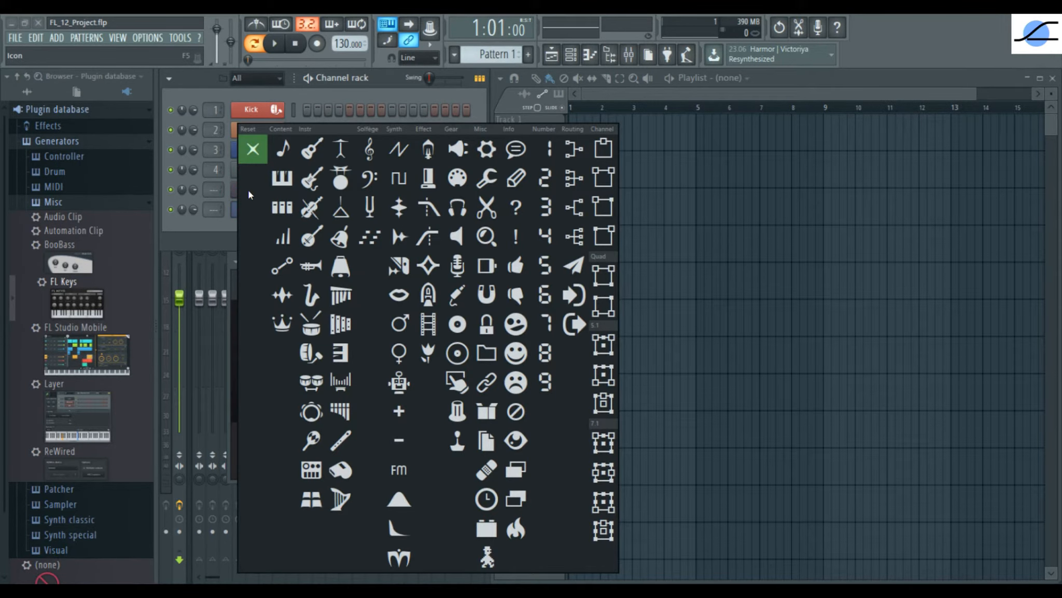
left_click(401, 209)
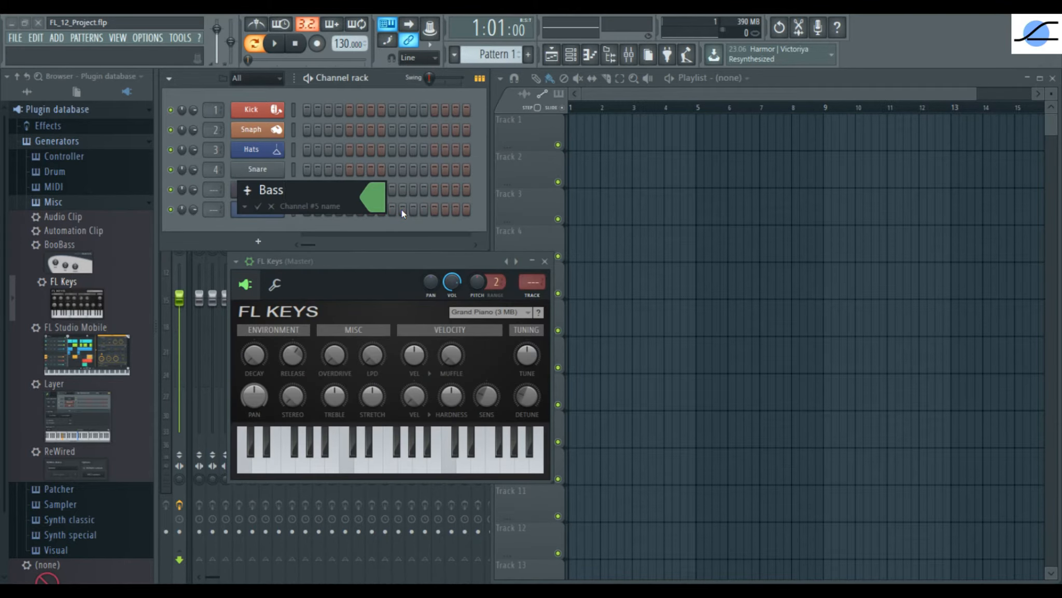
left_click(258, 207)
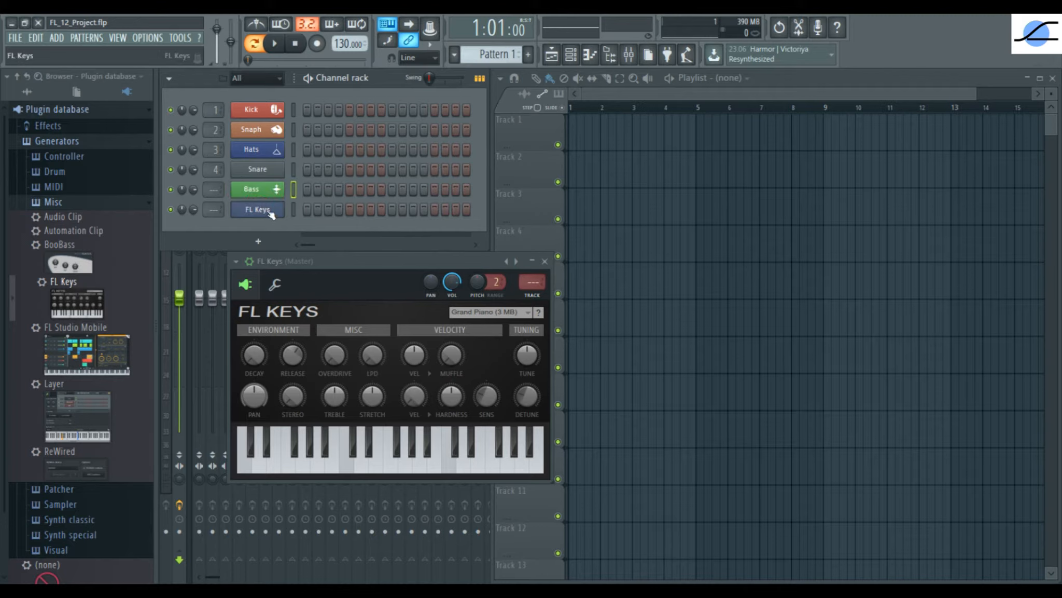
Start editing the FL Keys channel's name, color and icon, and rename it Piano
right_click(271, 213)
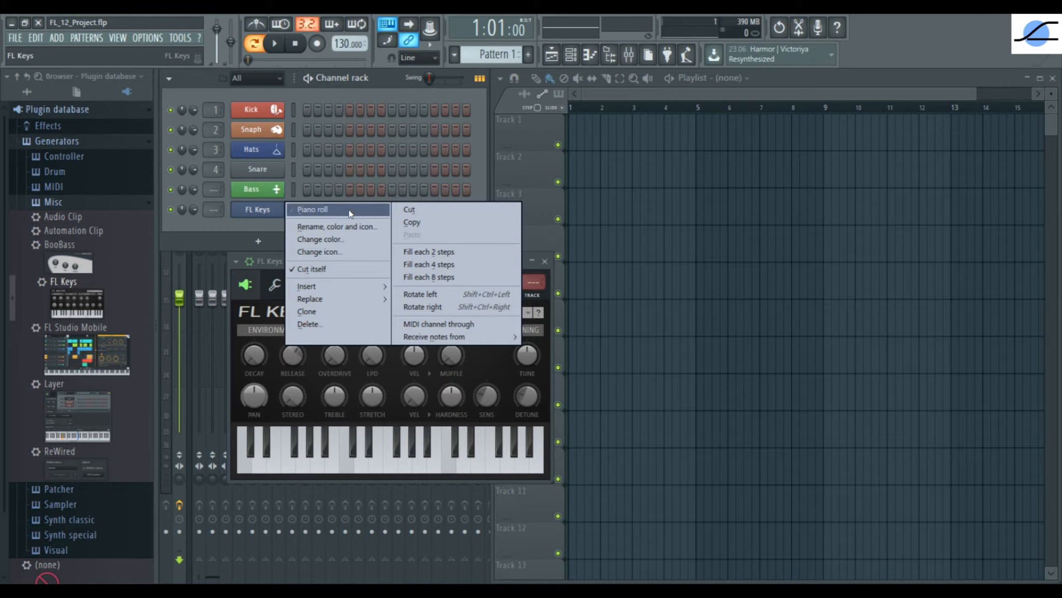
left_click(373, 226)
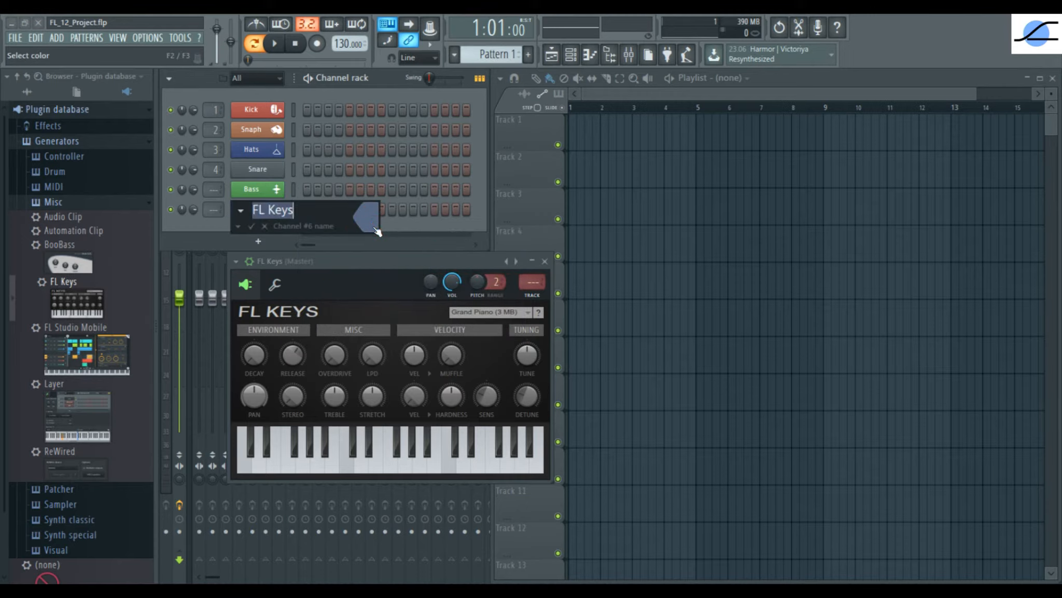
type("Piano")
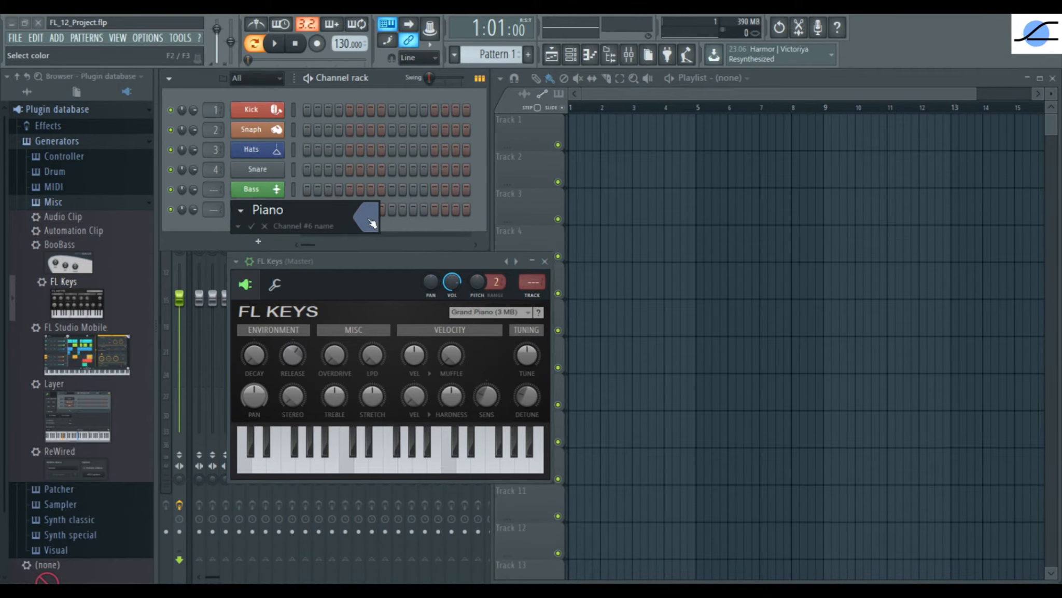
Give the Piano channel a purple color and the piano keys icon, and apply the changes
left_click(369, 220)
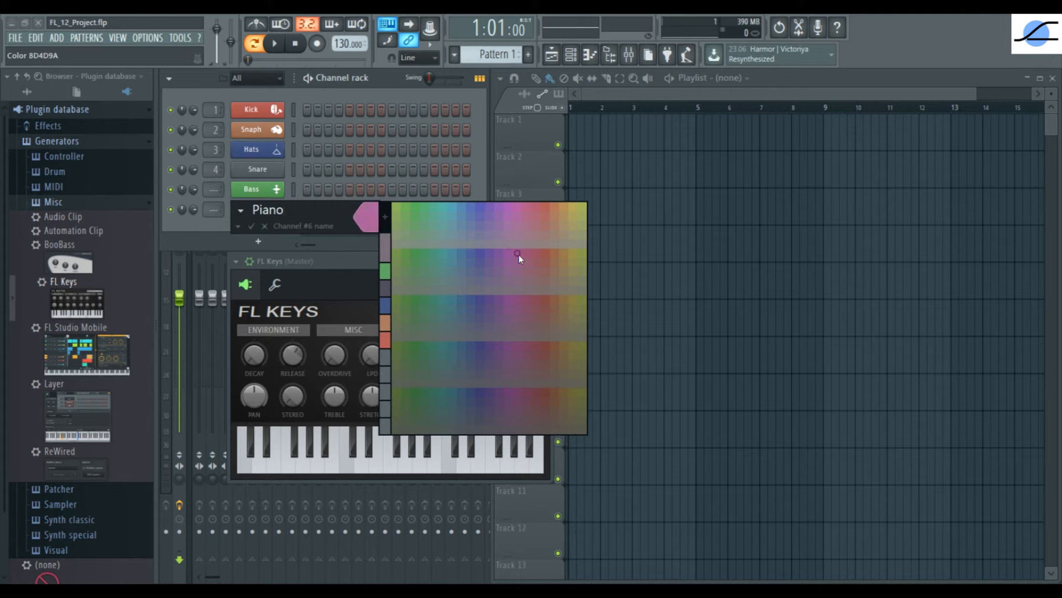
left_click(515, 297)
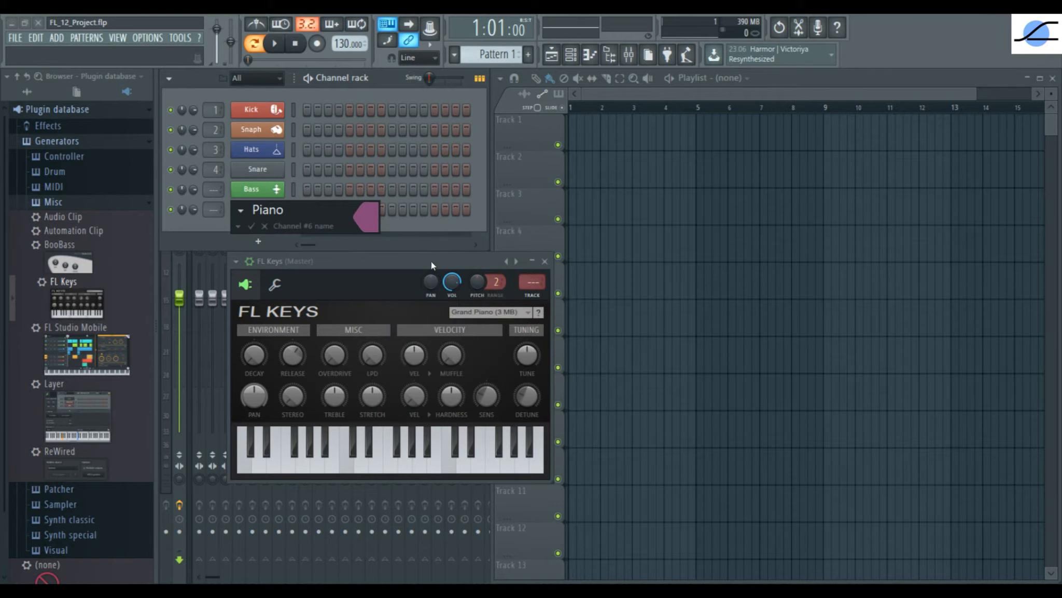
left_click(242, 212)
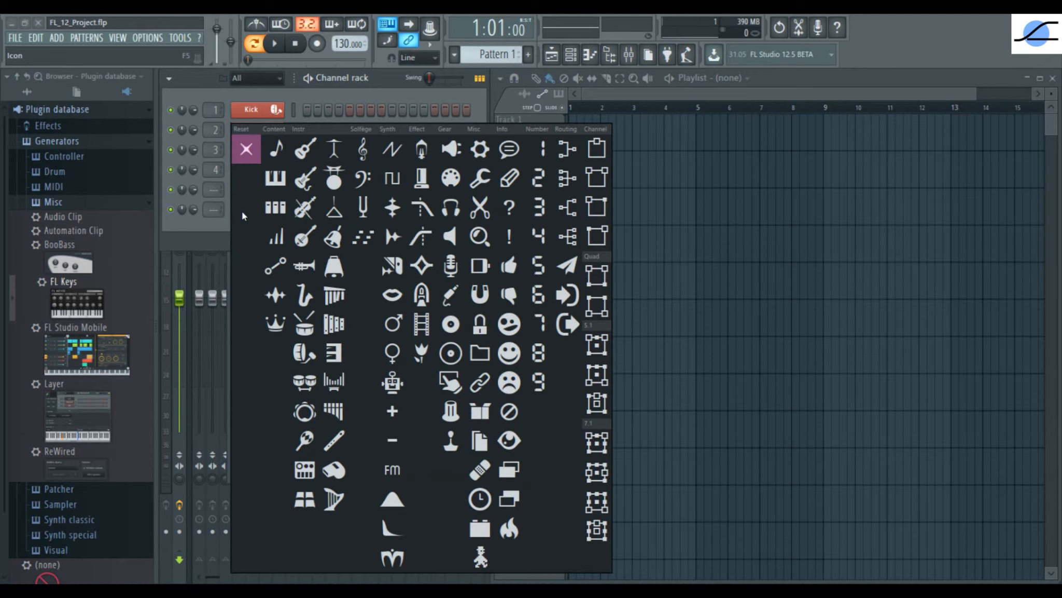
left_click(270, 186)
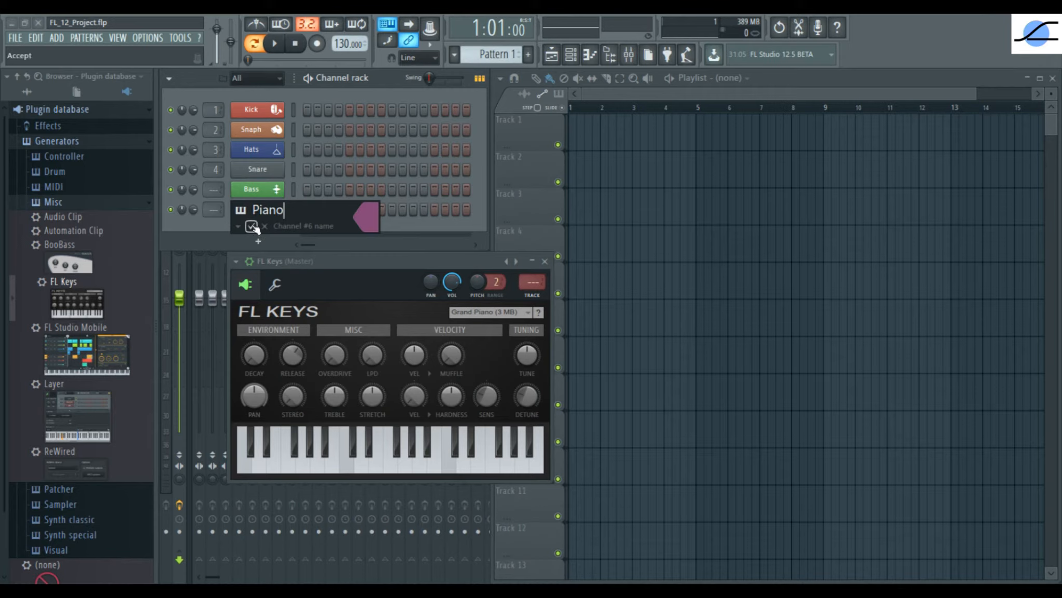
left_click(252, 227)
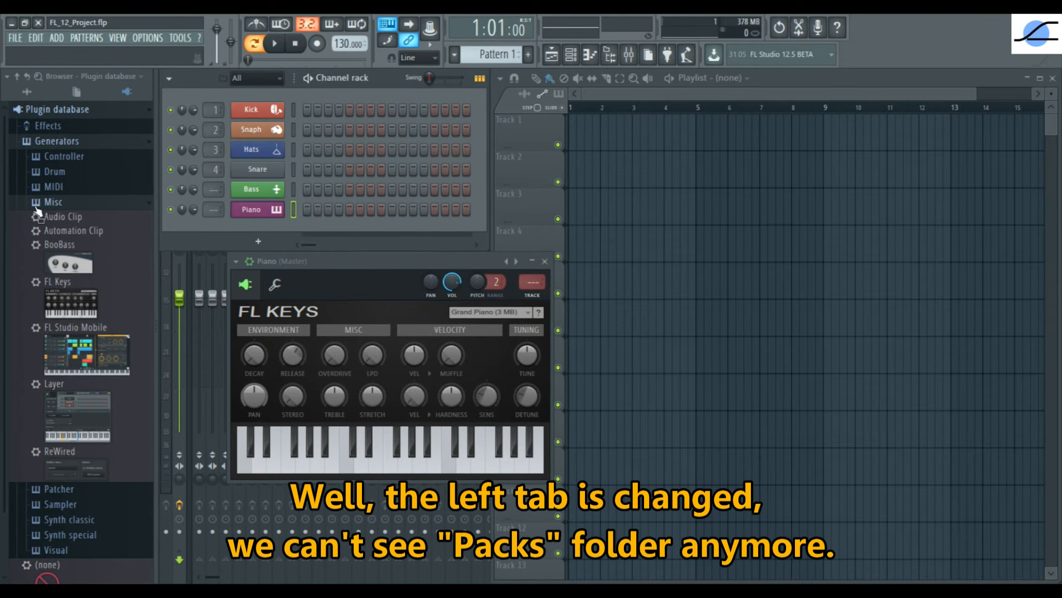
Switch the browser from the plugin database back to all content and go to the Packs folder
scroll(37, 210, "down", 2)
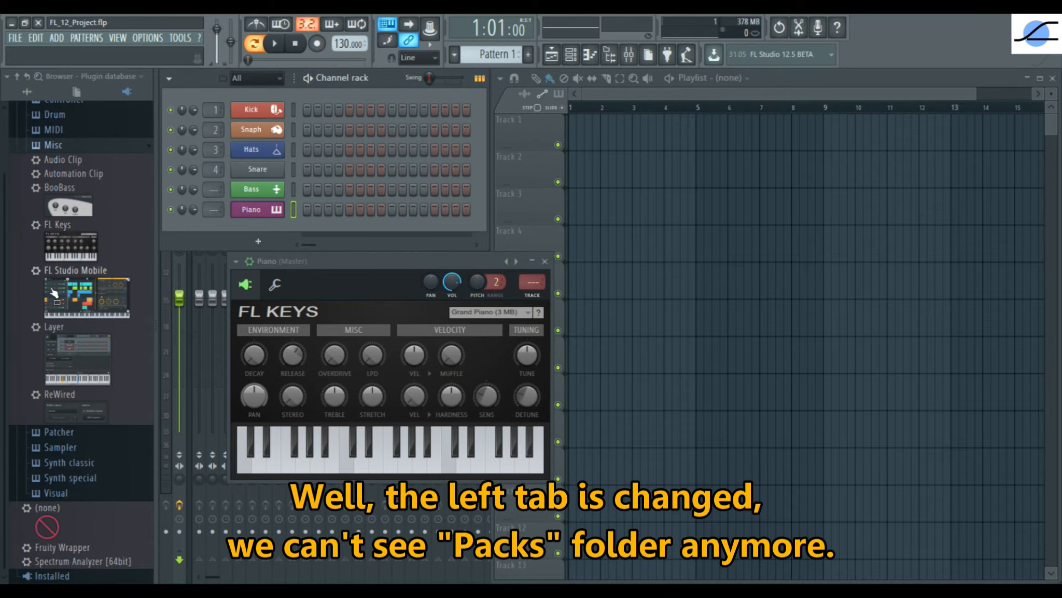
scroll(52, 234, "up", 2)
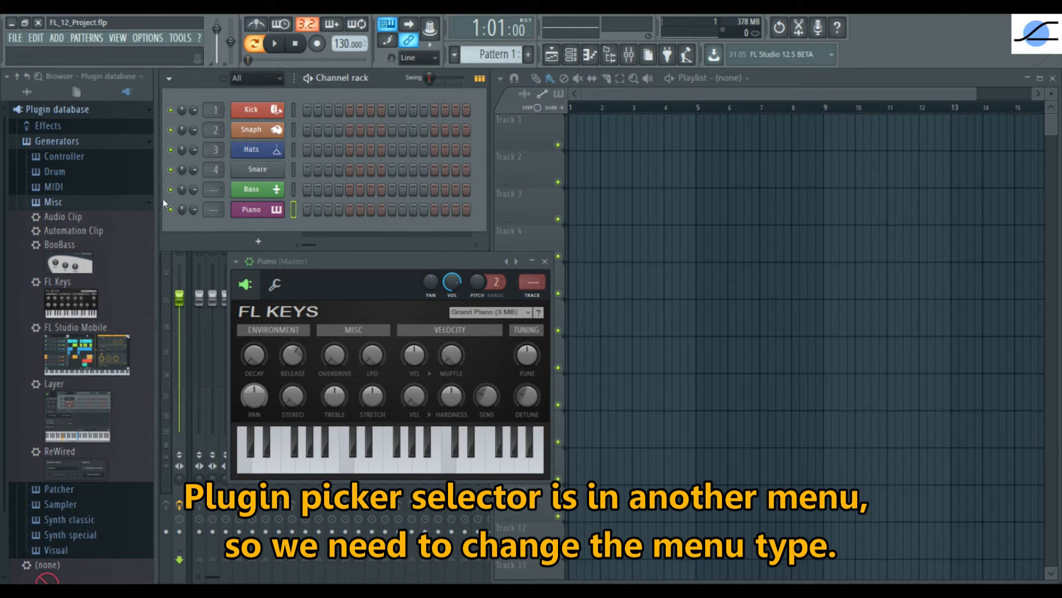
left_click(127, 94)
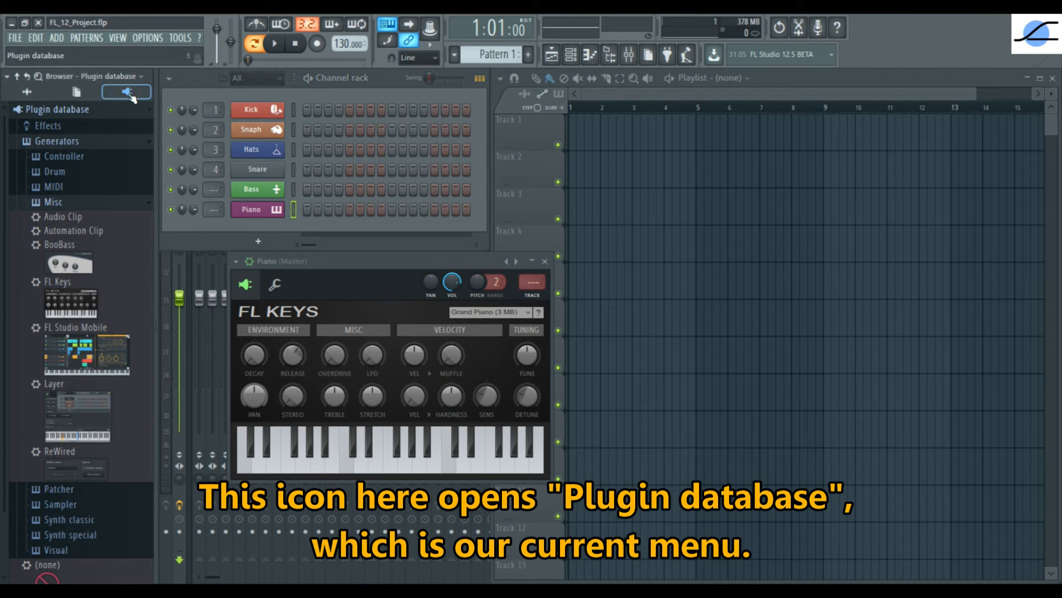
left_click(43, 96)
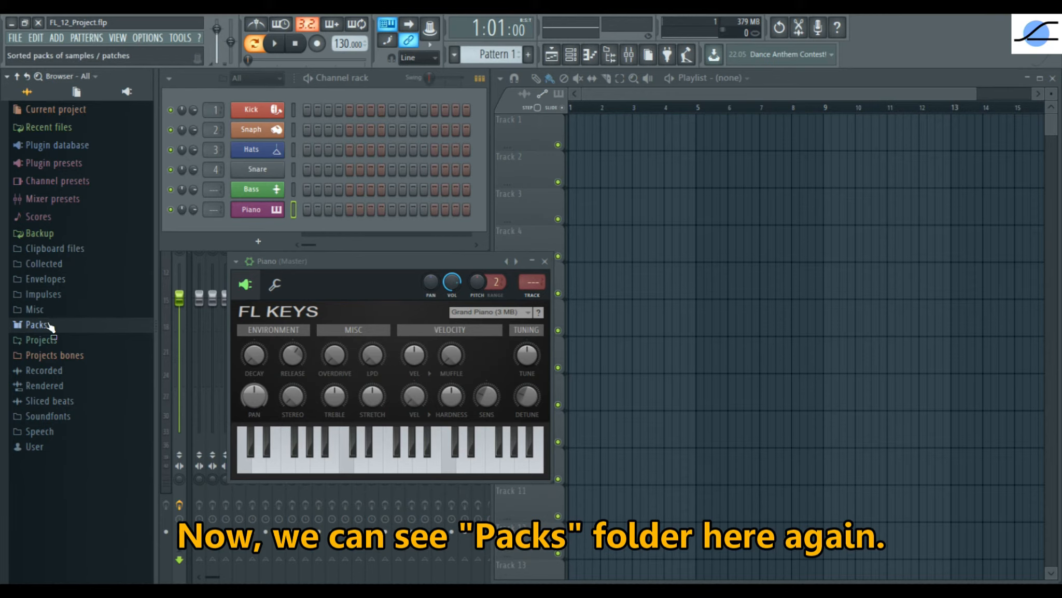
left_click(63, 325)
left_click(64, 325)
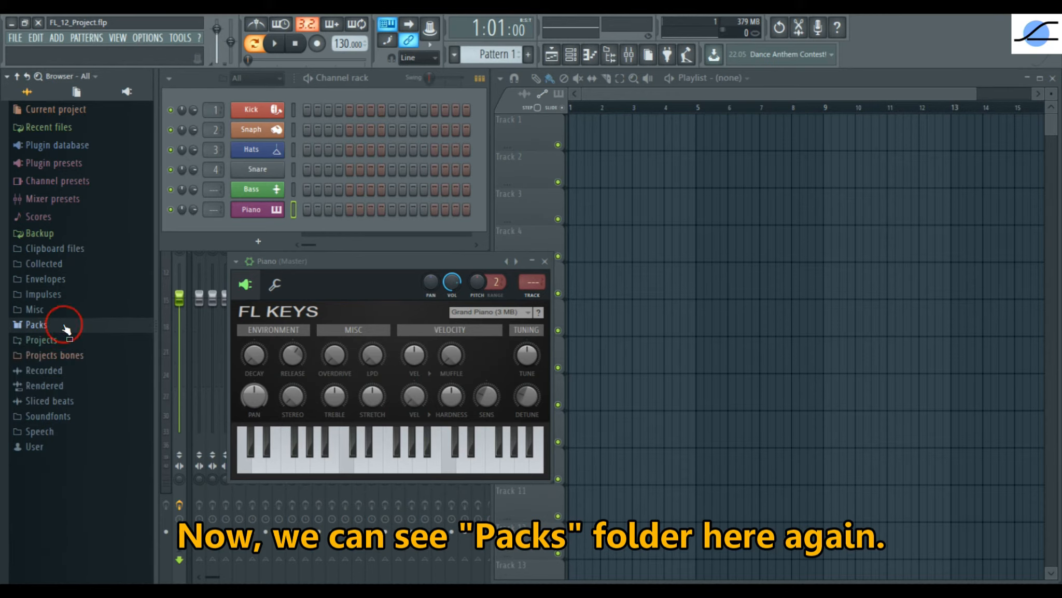